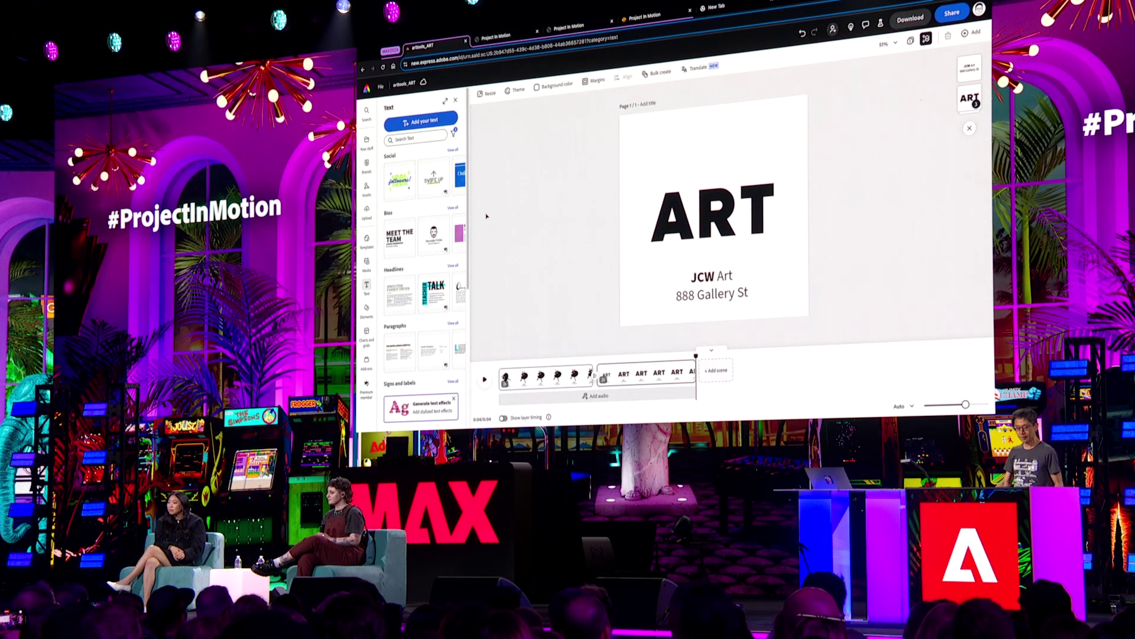
Switch to the Project In Motion tab showing the black art-palette shape, using Ctrl+Tab.
{"action": "key", "text": "ctrl+Tab"}
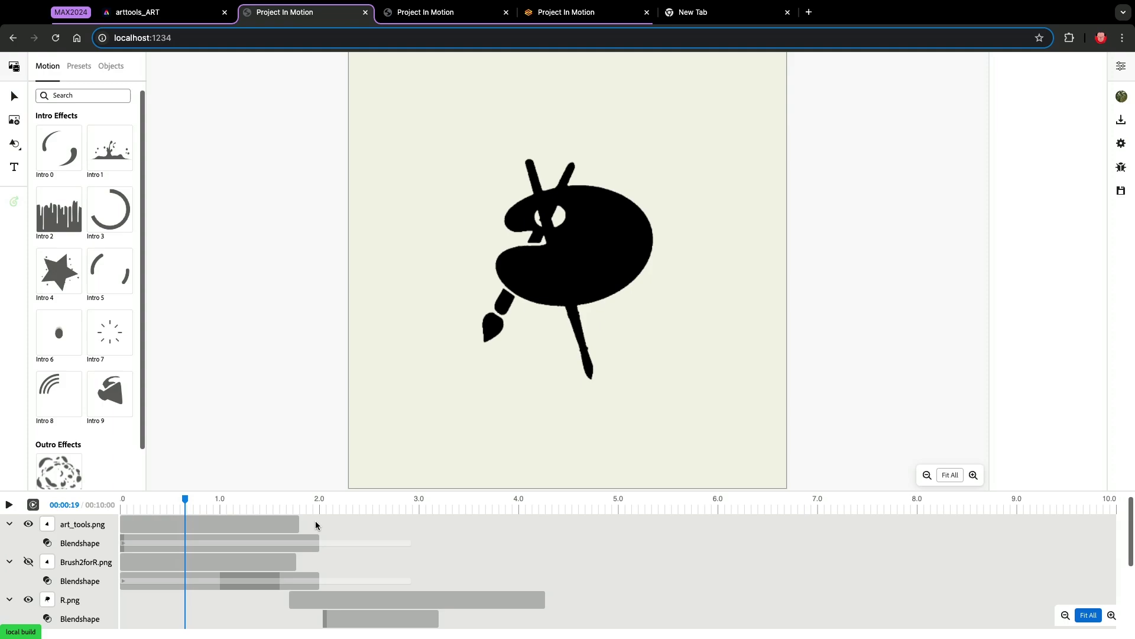
Give the art_tools.png palette blend the Intro 9 intro effect, with a 50%–80% blending range.
{"action": "left_click", "coordinate": [269, 544]}
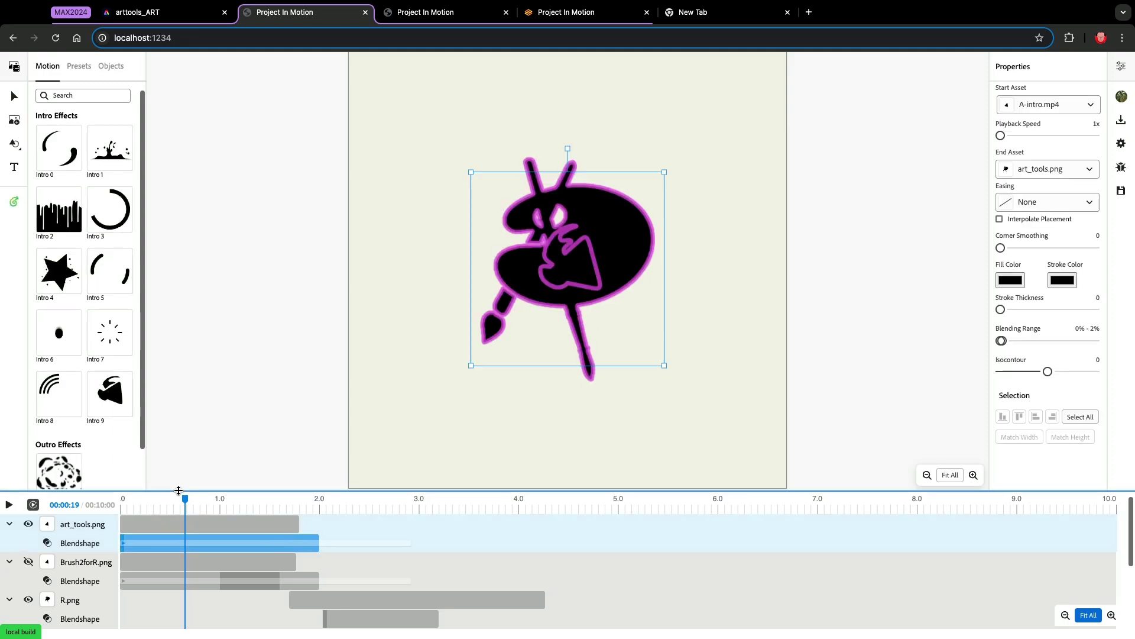
{"action": "left_click_drag", "start_coordinate": [186, 500], "coordinate": [323, 521]}
{"action": "mouse_move", "coordinate": [102, 394]}
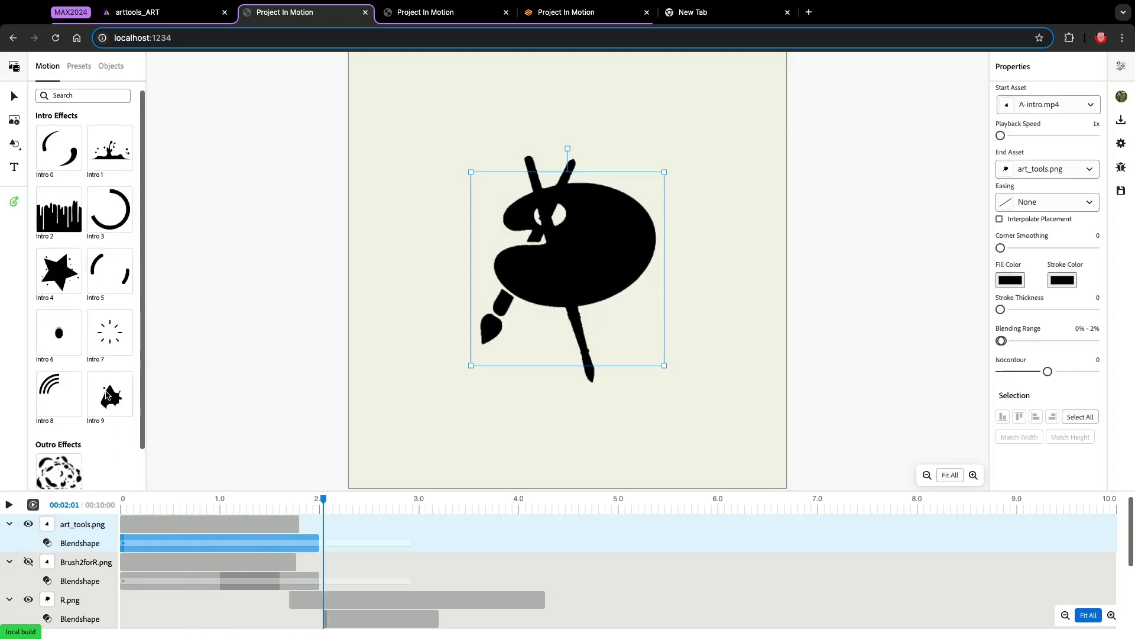
{"action": "left_click", "coordinate": [107, 395]}
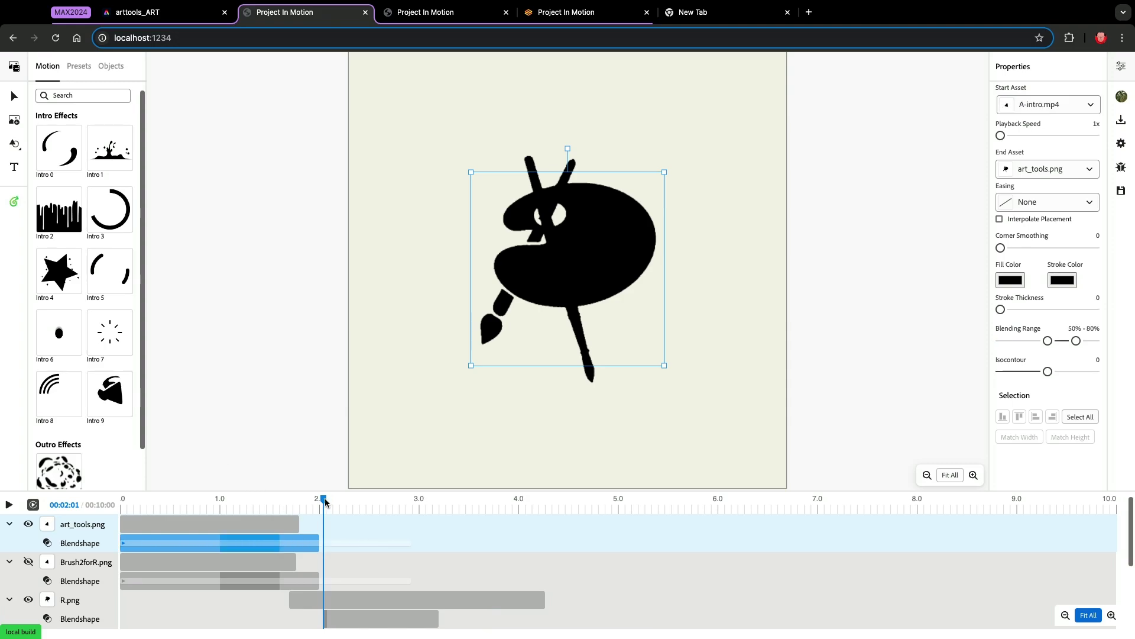
{"action": "mouse_move", "coordinate": [325, 502]}
{"action": "left_mouse_down"}
{"action": "mouse_move", "coordinate": [144, 507]}
{"action": "mouse_move", "coordinate": [122, 528]}
{"action": "mouse_move", "coordinate": [315, 517]}
{"action": "left_mouse_up"}
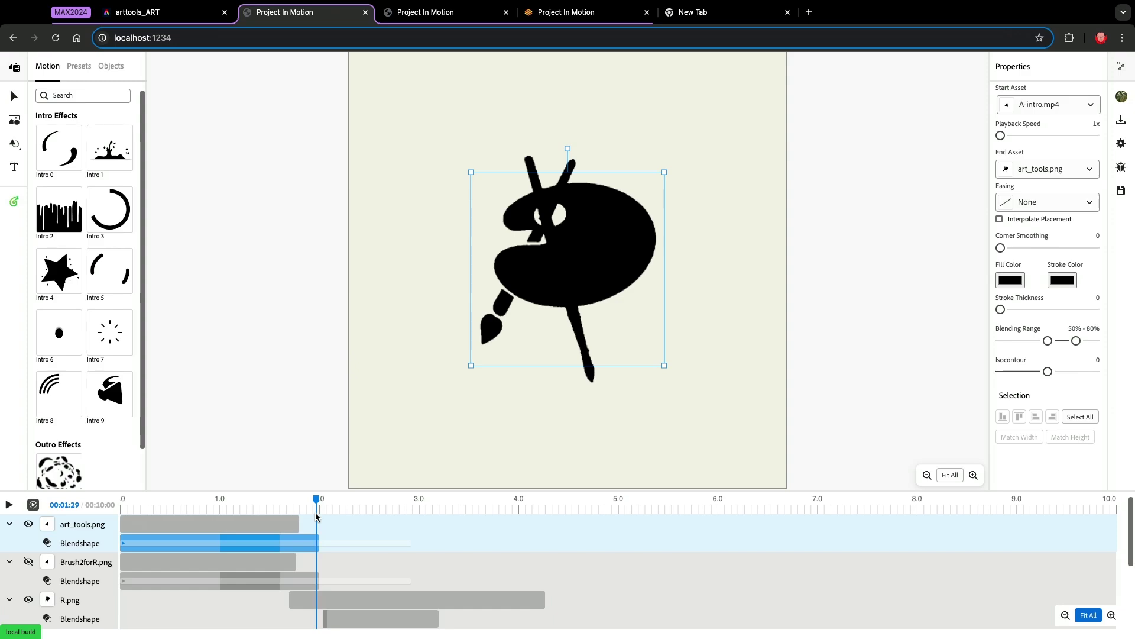
Extend the R.png blend's blending range to 100% and preview the palette morphing into the R.
{"action": "left_click_drag", "start_coordinate": [316, 512], "coordinate": [340, 513]}
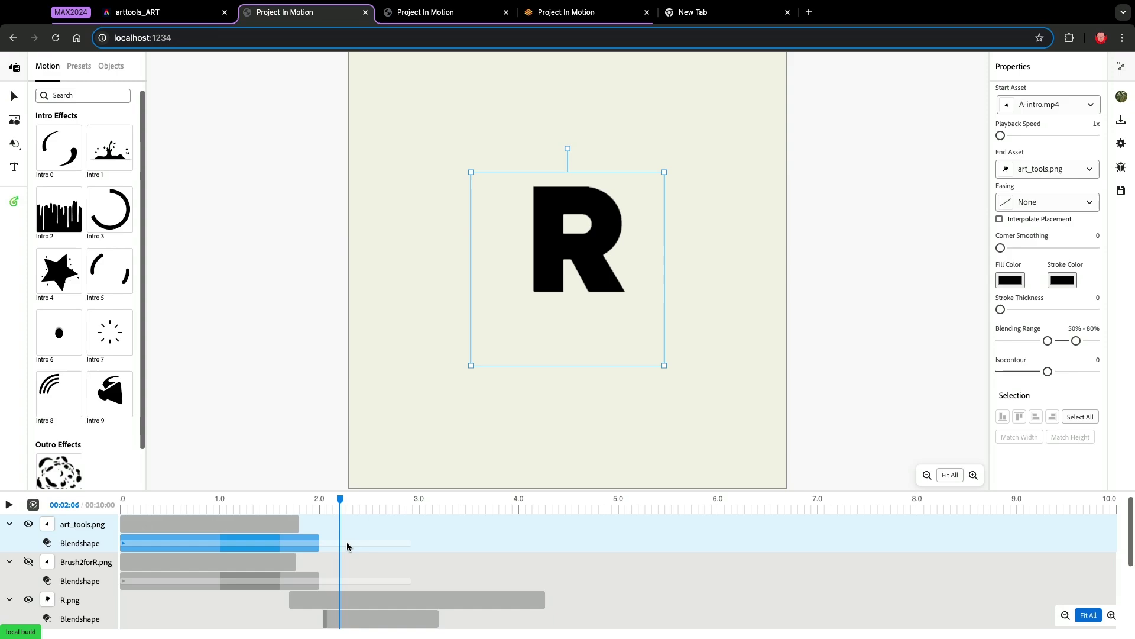
{"action": "left_click", "coordinate": [365, 617]}
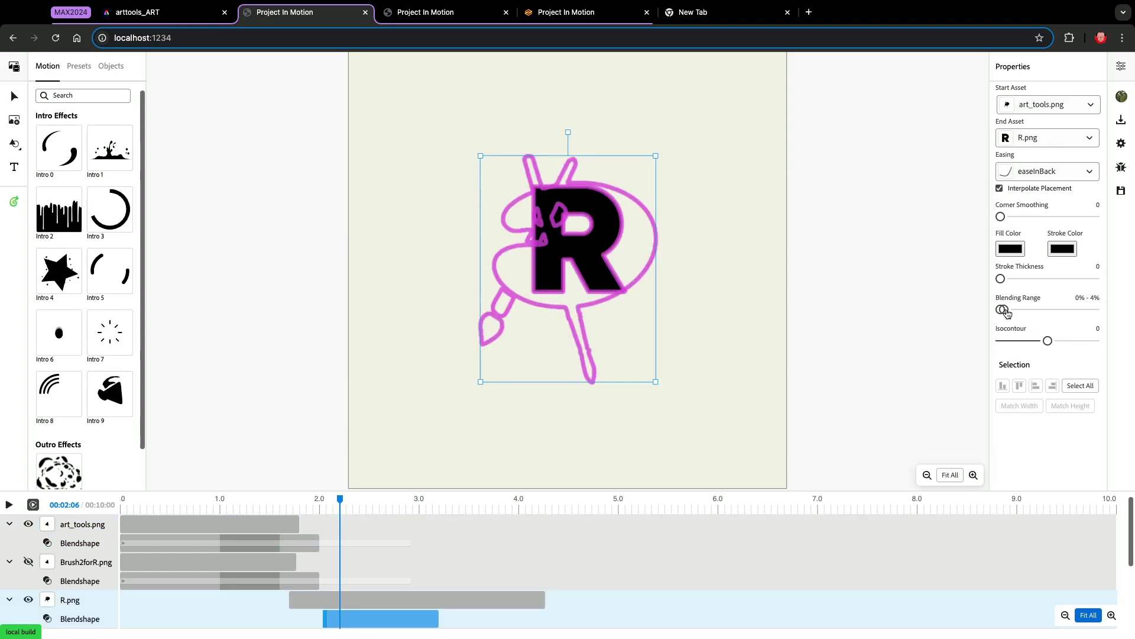
{"action": "left_click_drag", "start_coordinate": [1005, 311], "coordinate": [1106, 315]}
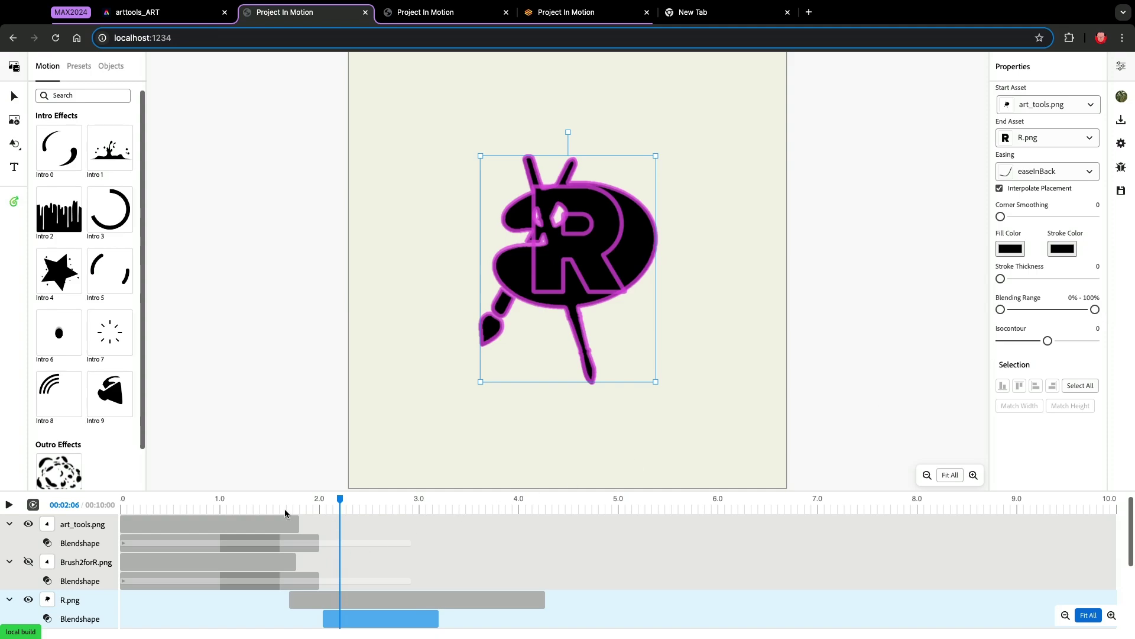
{"action": "left_click_drag", "start_coordinate": [334, 503], "coordinate": [543, 507]}
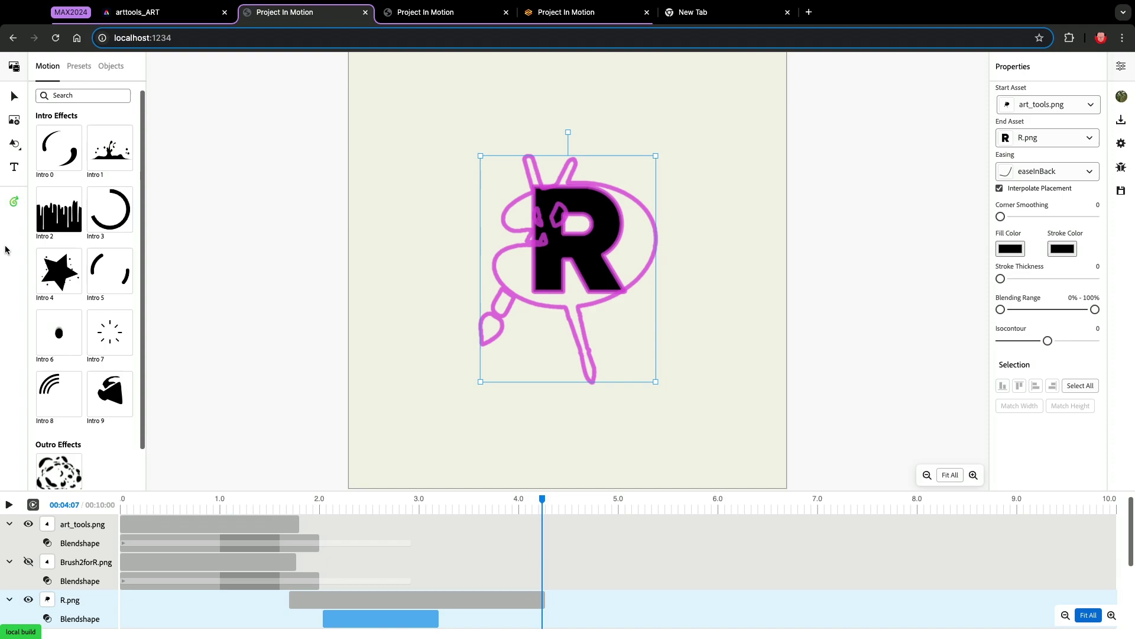
Draw motion paths from the R to the brush tip and handle end, then apply them.
{"action": "left_click", "coordinate": [12, 204]}
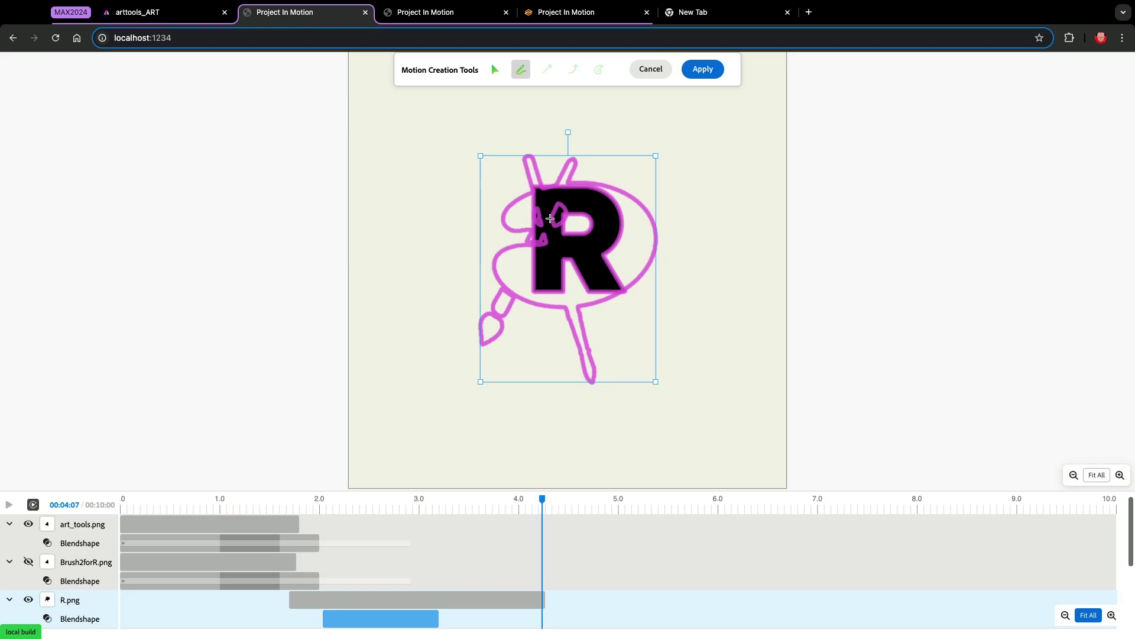
{"action": "left_click_drag", "start_coordinate": [549, 218], "coordinate": [587, 215]}
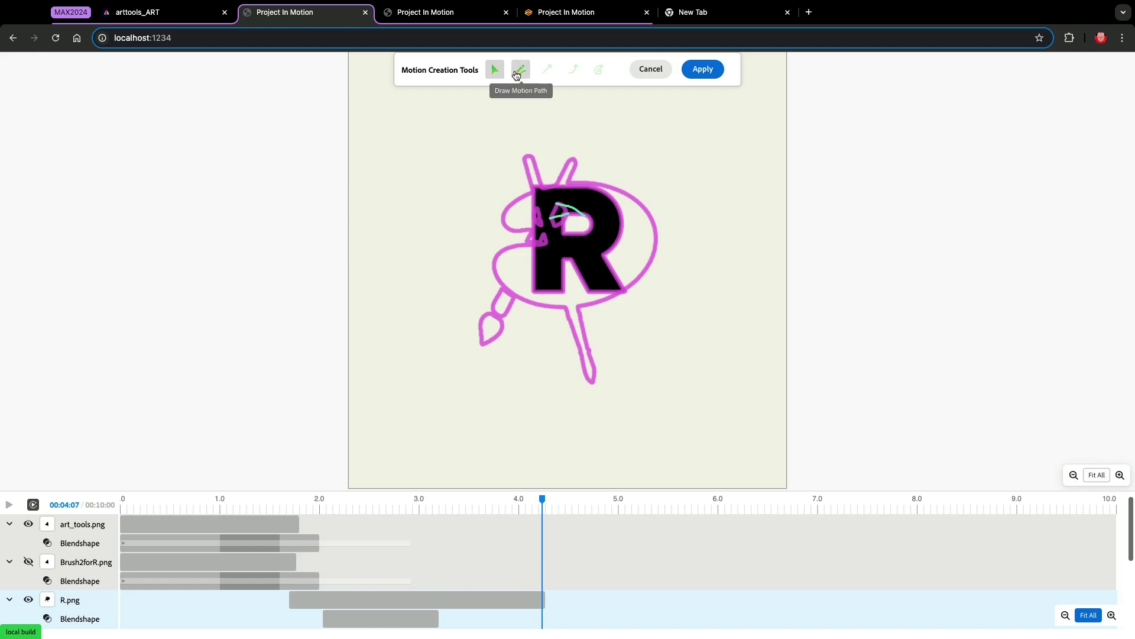
{"action": "left_click", "coordinate": [516, 72]}
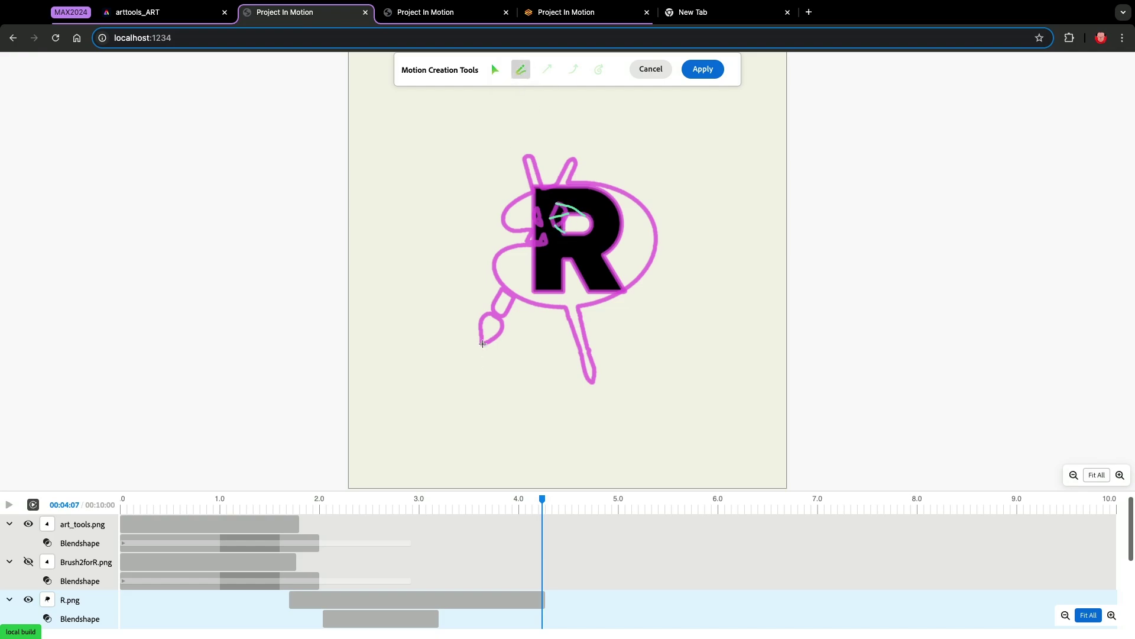
{"action": "left_click_drag", "start_coordinate": [551, 296], "coordinate": [561, 287]}
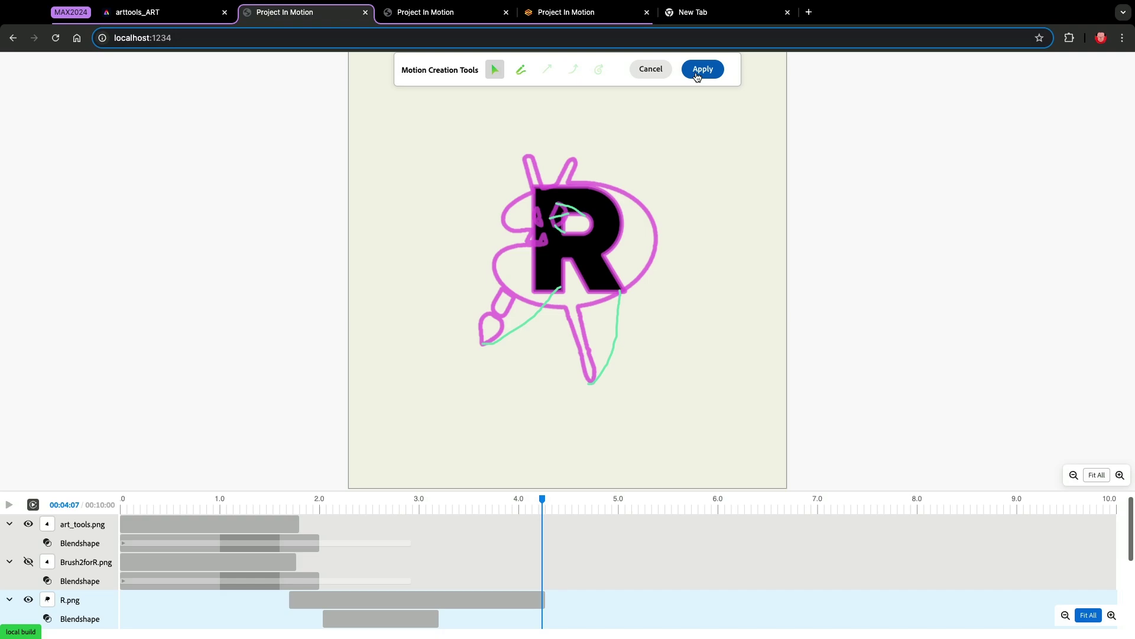
{"action": "left_click", "coordinate": [696, 70]}
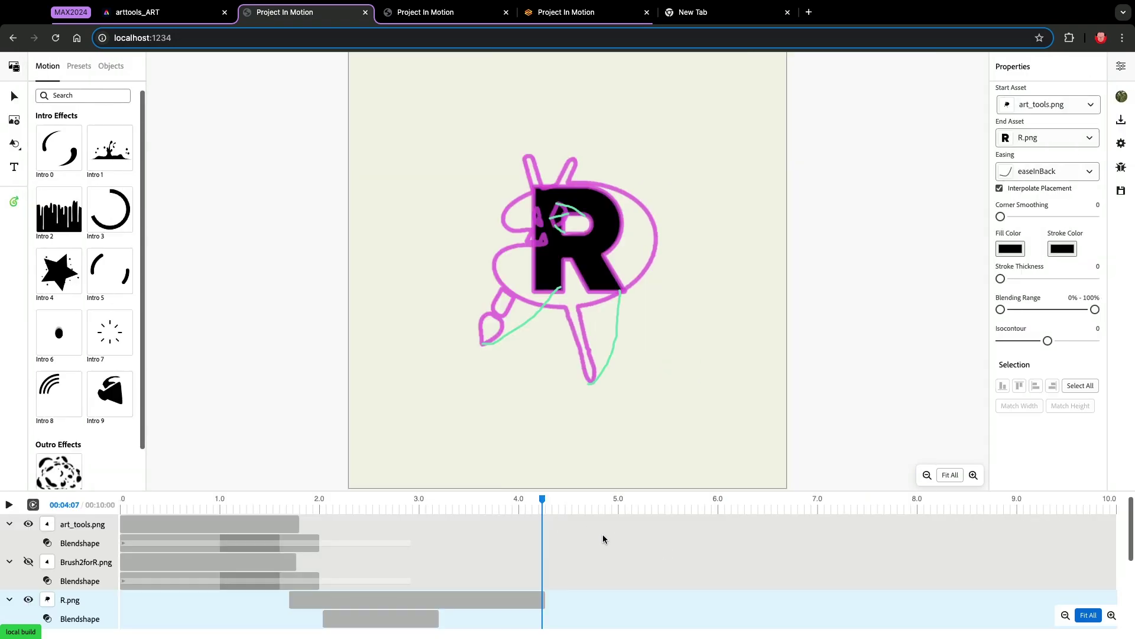
Open the third project with the full ART logo and play its animation.
{"action": "left_click_drag", "start_coordinate": [531, 502], "coordinate": [521, 551]}
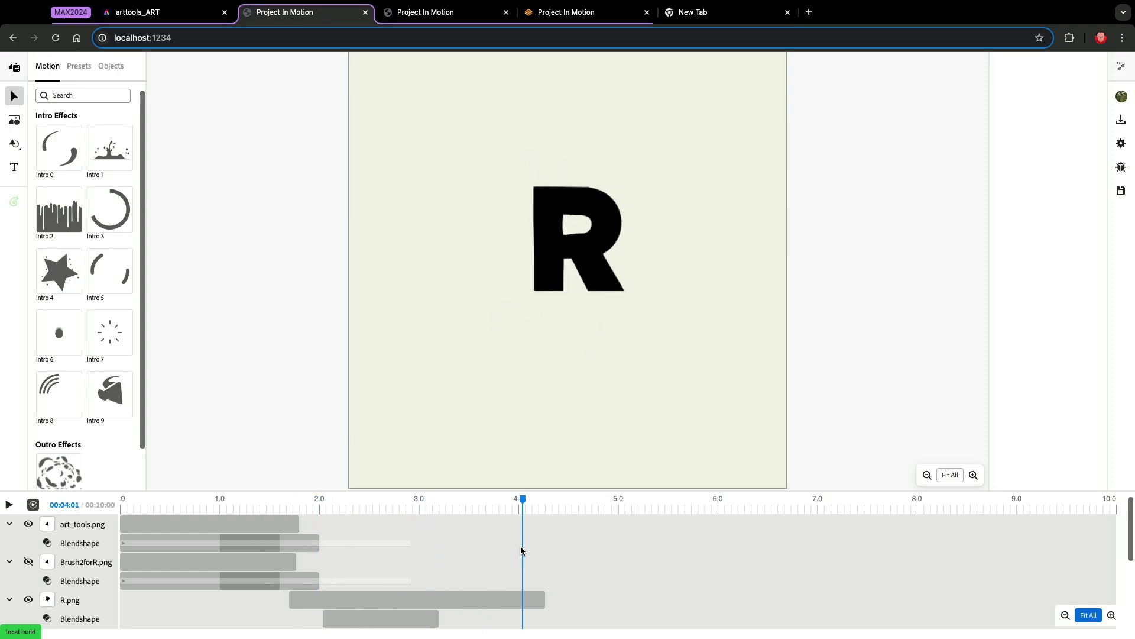
{"action": "left_click", "coordinate": [434, 12]}
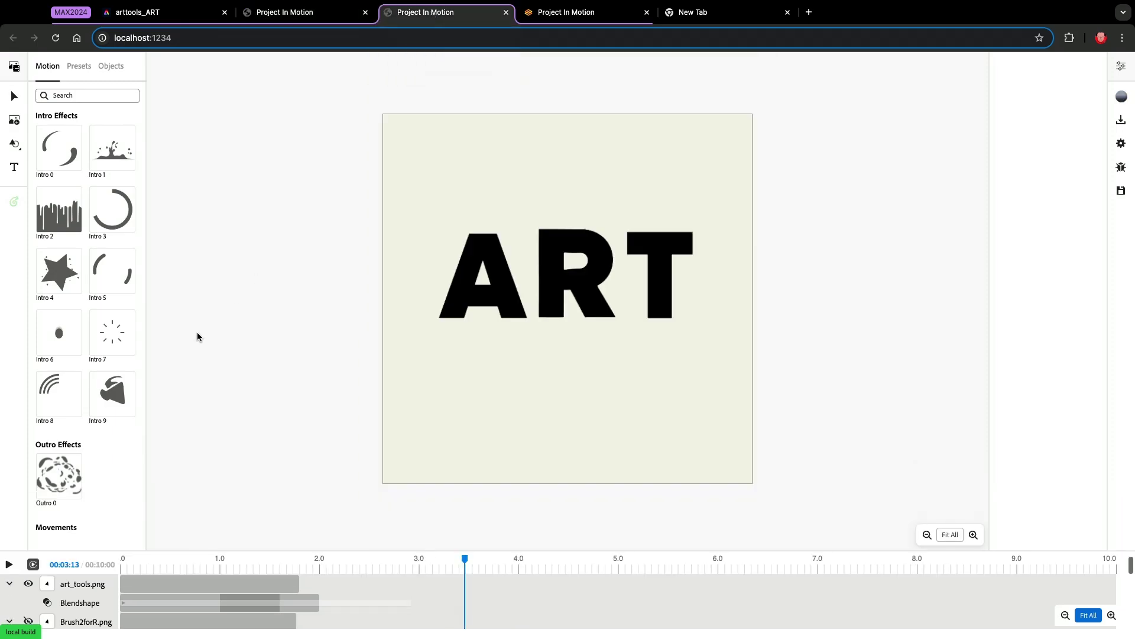
{"action": "left_click", "coordinate": [10, 564]}
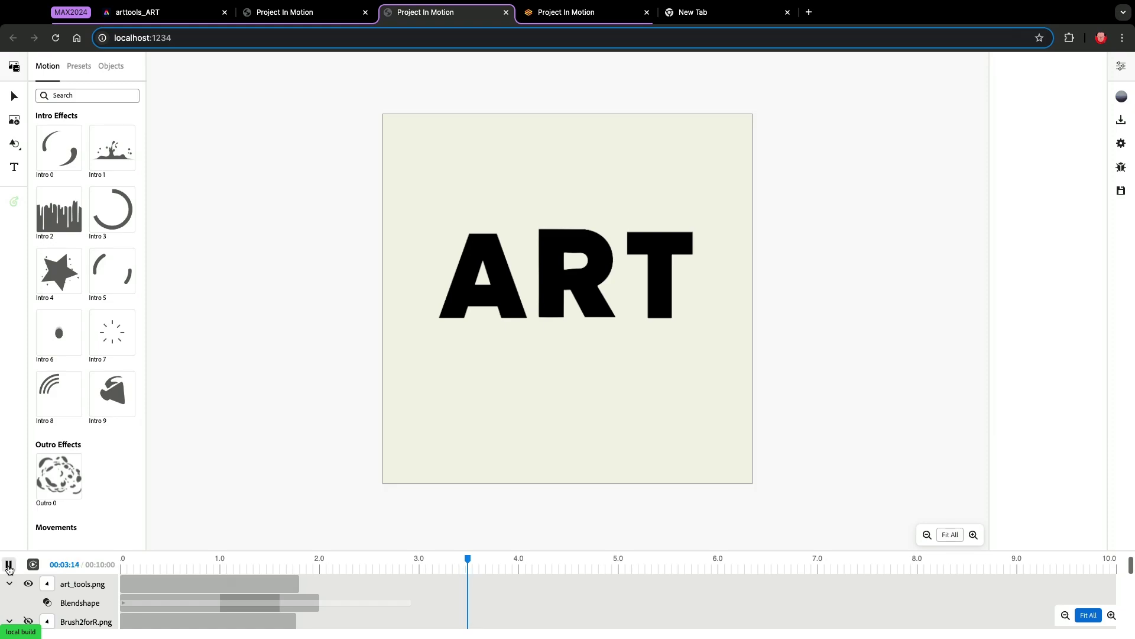
Generate the ART animation with the prompt 'watercolor', then delete that prompt text.
{"action": "left_click", "coordinate": [553, 16]}
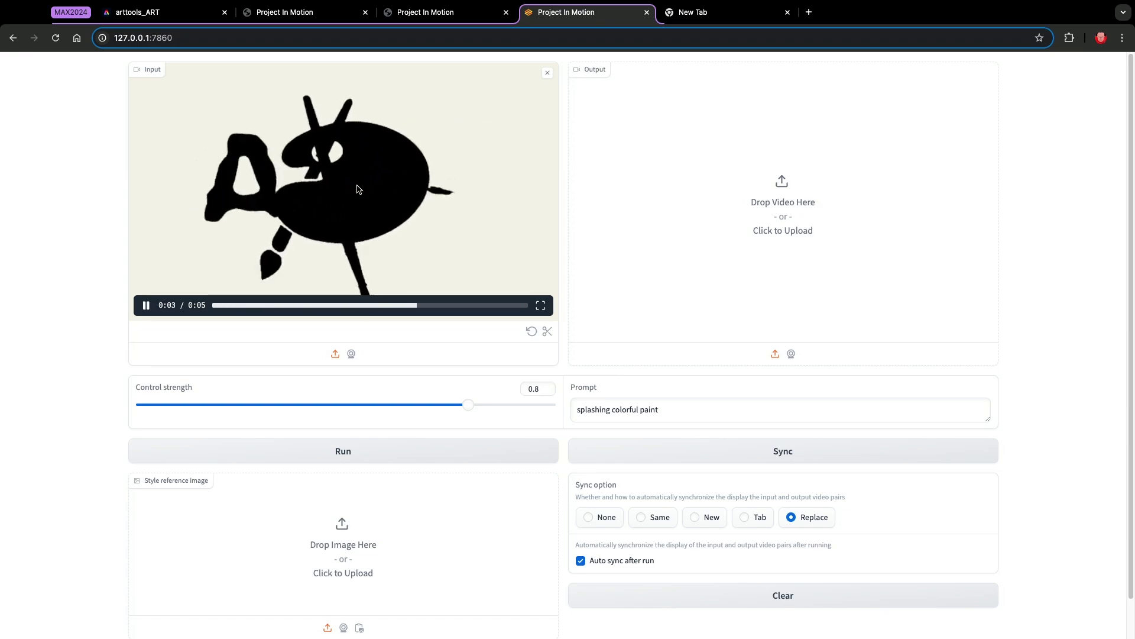
{"action": "left_click", "coordinate": [674, 409]}
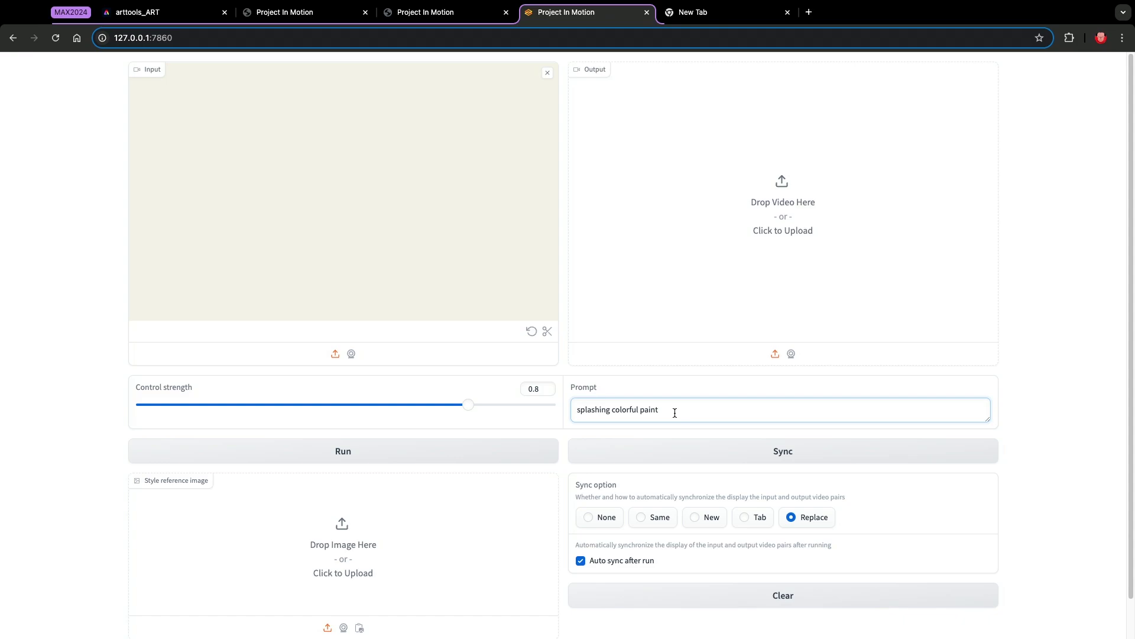
{"action": "key", "text": "BackSpace"}
{"action": "key", "text": "BackSpace"}
{"action": "key", "text": "BackSpace"}
{"action": "key", "text": "BackSpace"}
{"action": "key", "text": "BackSpace"}
{"action": "key", "text": "BackSpace"}
{"action": "key", "text": "BackSpace"}
{"action": "key", "text": "BackSpace"}
{"action": "key", "text": "BackSpace"}
{"action": "key", "text": "BackSpace"}
{"action": "key", "text": "BackSpace"}
{"action": "key", "text": "BackSpace"}
{"action": "key", "text": "BackSpace"}
{"action": "key", "text": "BackSpace"}
{"action": "key", "text": "BackSpace"}
{"action": "key", "text": "BackSpace"}
{"action": "key", "text": "BackSpace"}
{"action": "key", "text": "BackSpace"}
{"action": "key", "text": "BackSpace"}
{"action": "key", "text": "BackSpace"}
{"action": "key", "text": "BackSpace"}
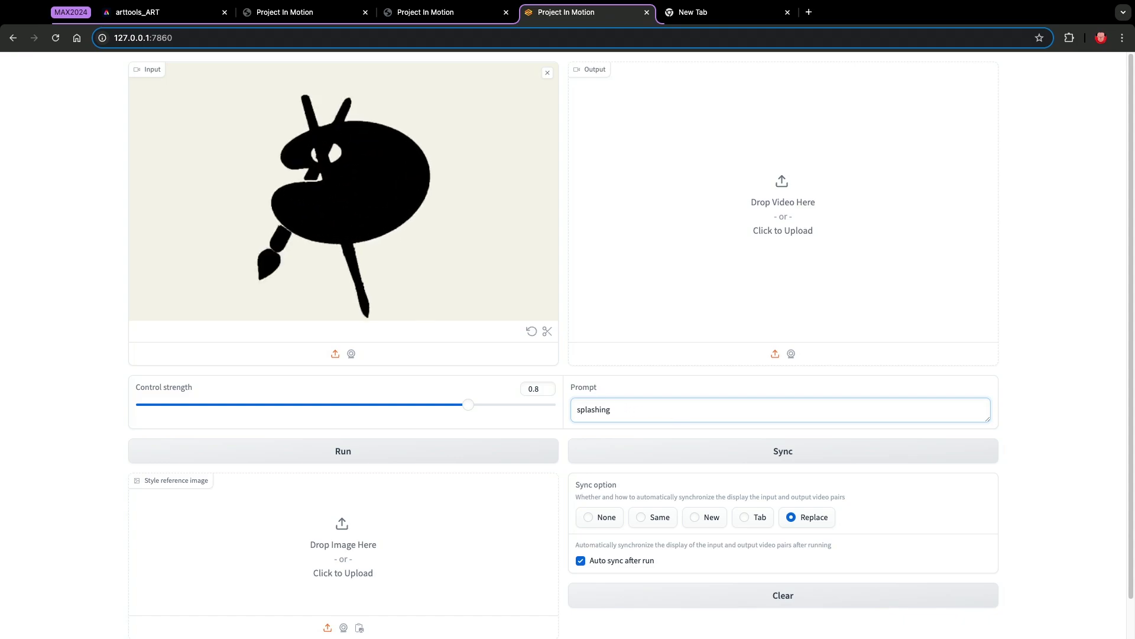
{"action": "key", "text": "BackSpace"}
{"action": "key", "text": "BackSpace"}
{"action": "key", "text": "BackSpace"}
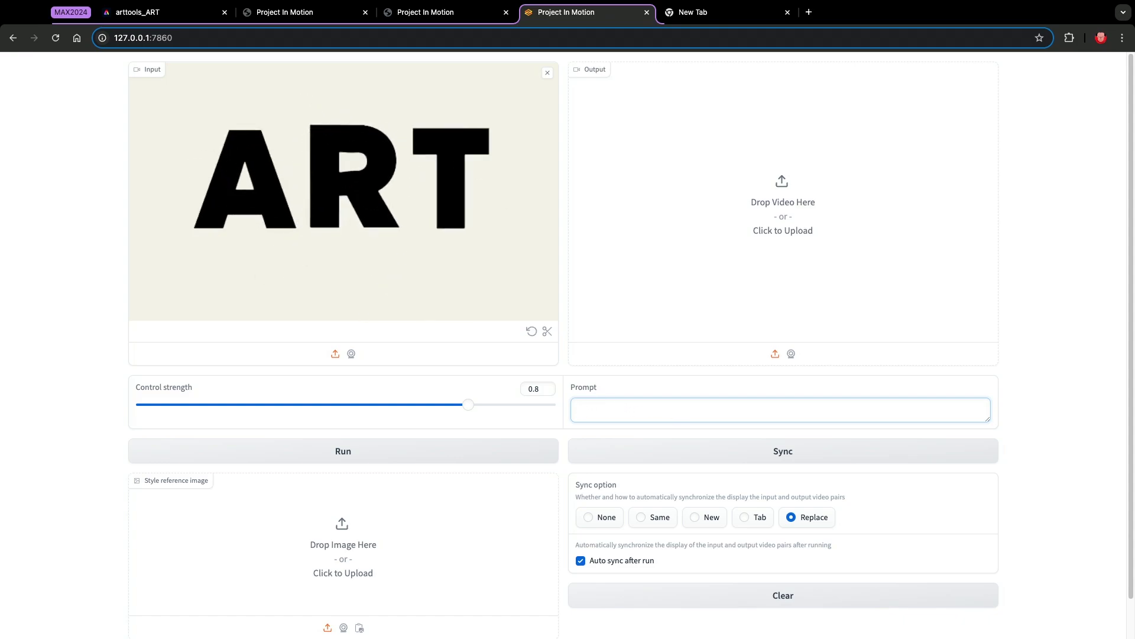
{"action": "type", "text": "wa"}
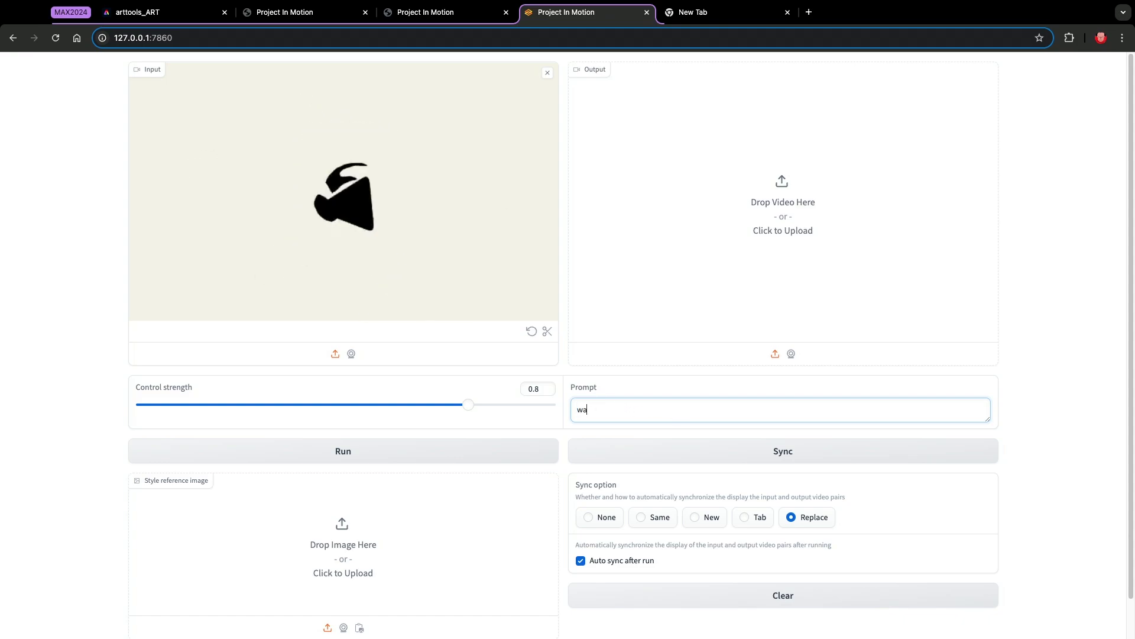
{"action": "type", "text": "tercolor"}
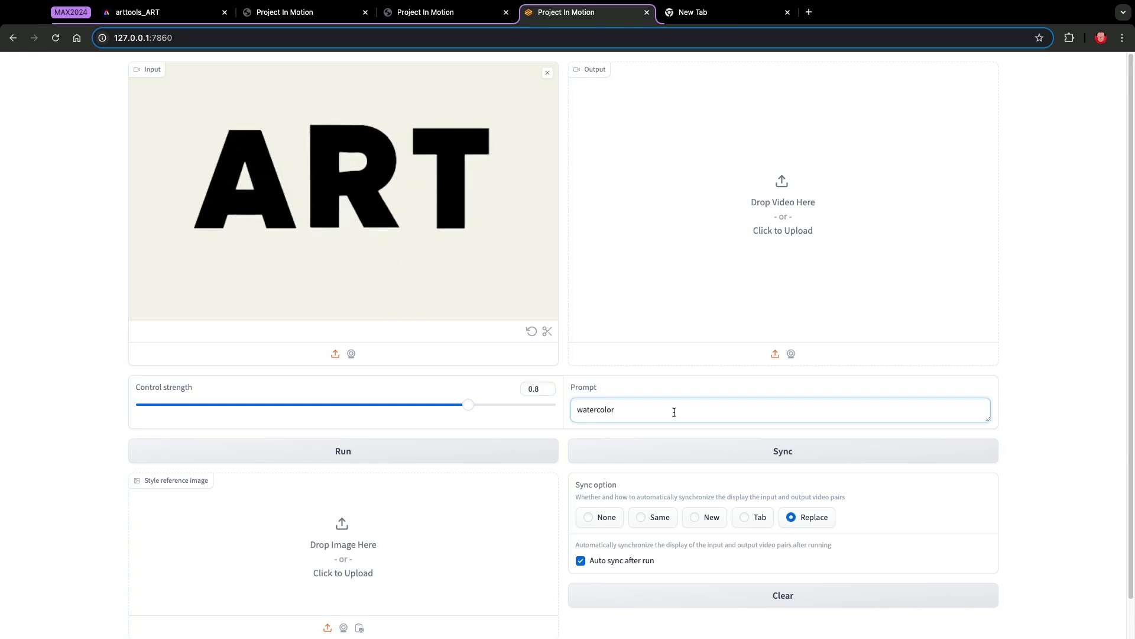
{"action": "left_click", "coordinate": [396, 449]}
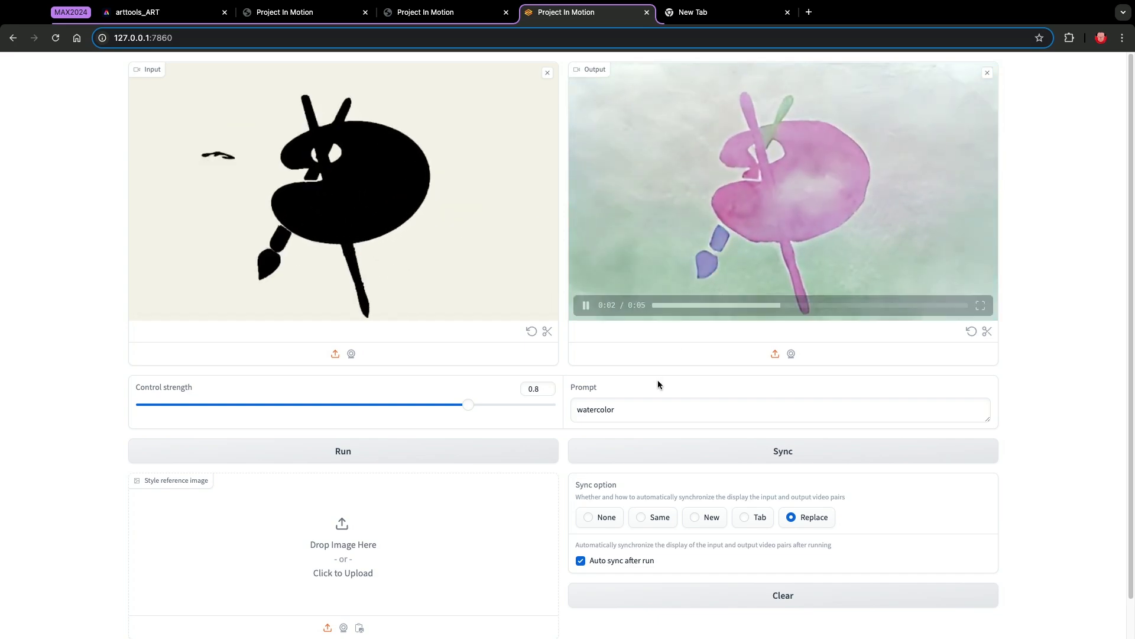
{"action": "left_click", "coordinate": [639, 408]}
{"action": "key", "text": "BackSpace"}
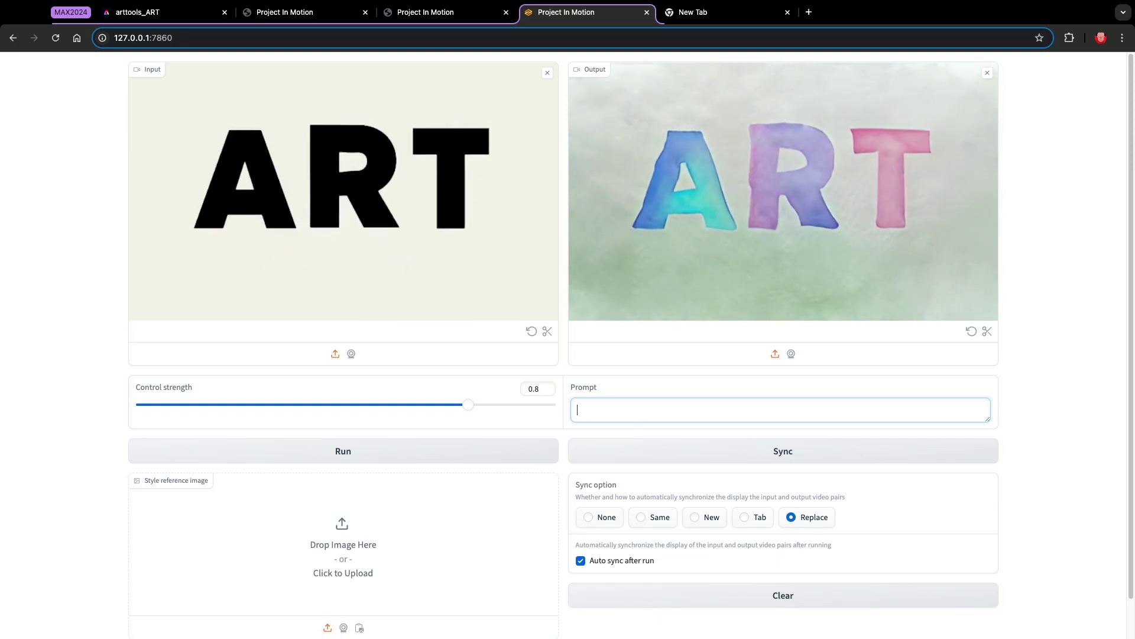
Generate an oil paint version of the ART animation with the prompt 'oil paint'.
{"action": "type", "text": "oil pai"}
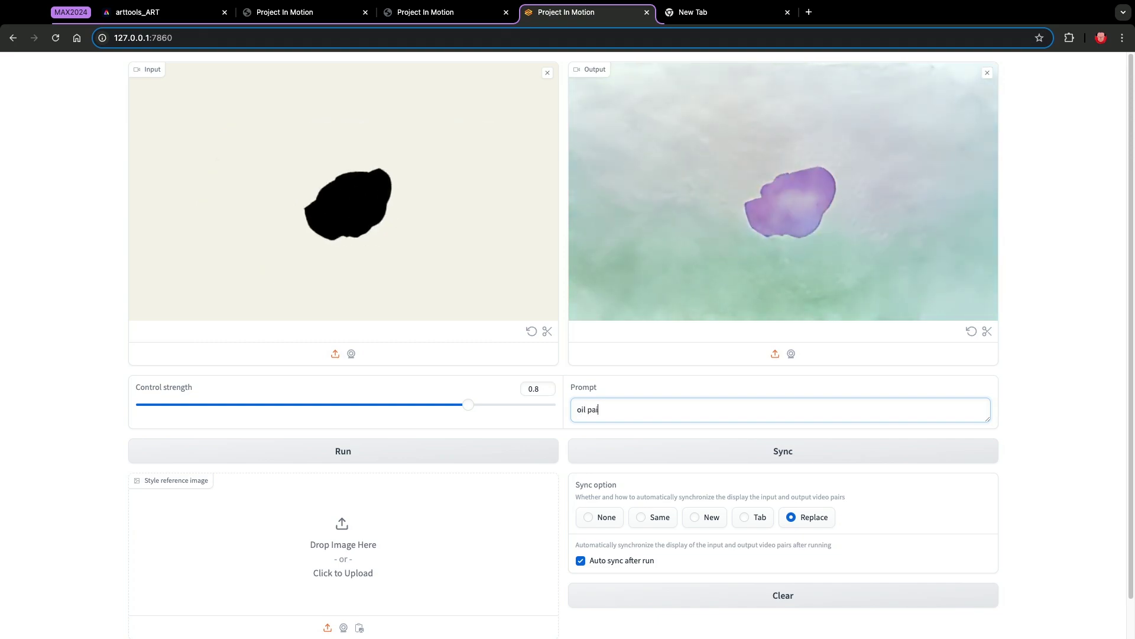
{"action": "type", "text": "nt"}
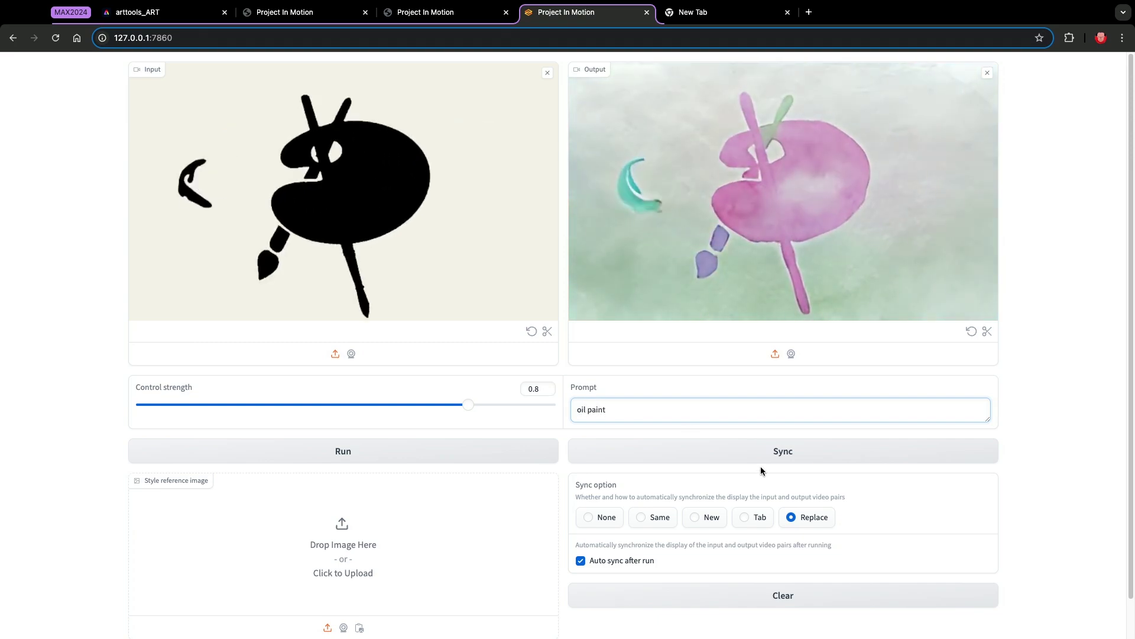
{"action": "left_click", "coordinate": [424, 459]}
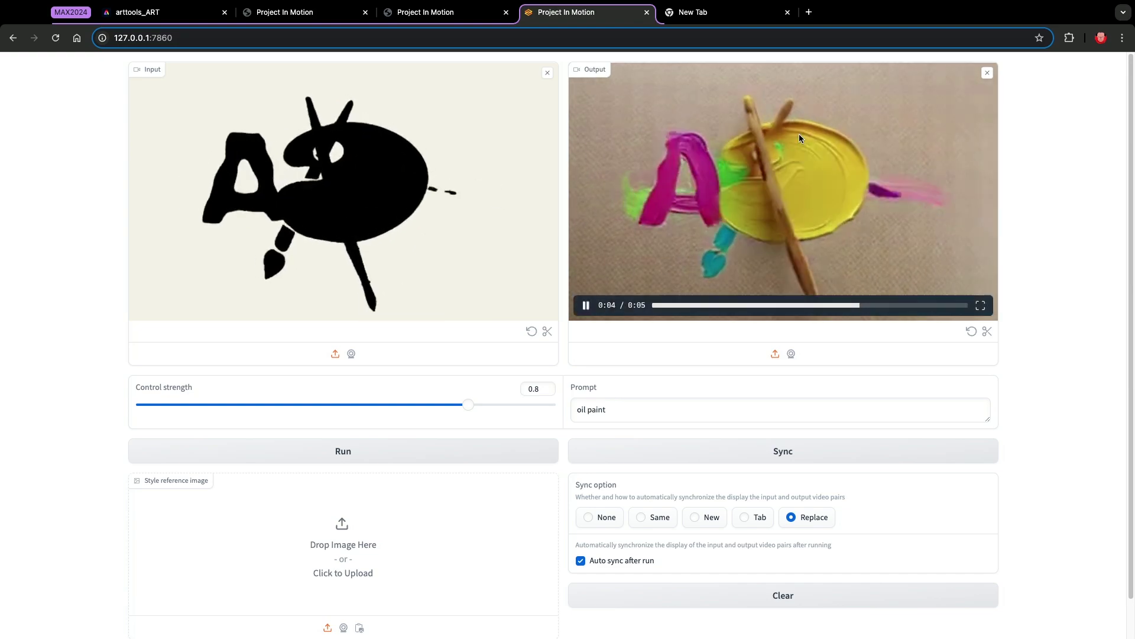
Clear the oil paint result and load alley_entrance_20210717.jpg as the style reference image.
{"action": "left_click", "coordinate": [986, 73]}
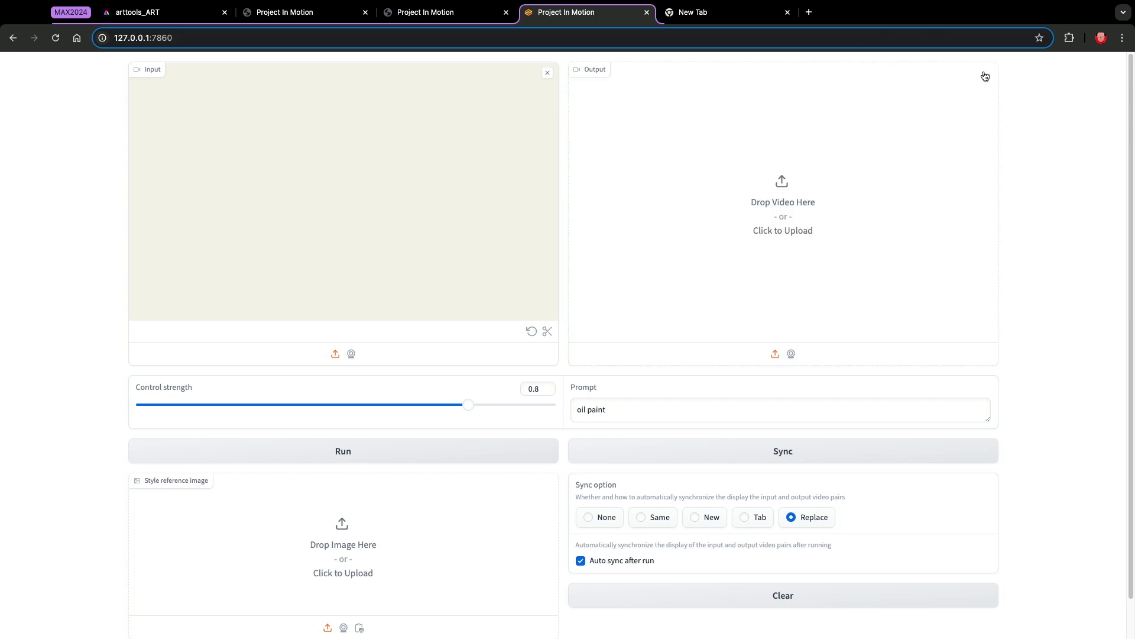
{"action": "left_click", "coordinate": [405, 541]}
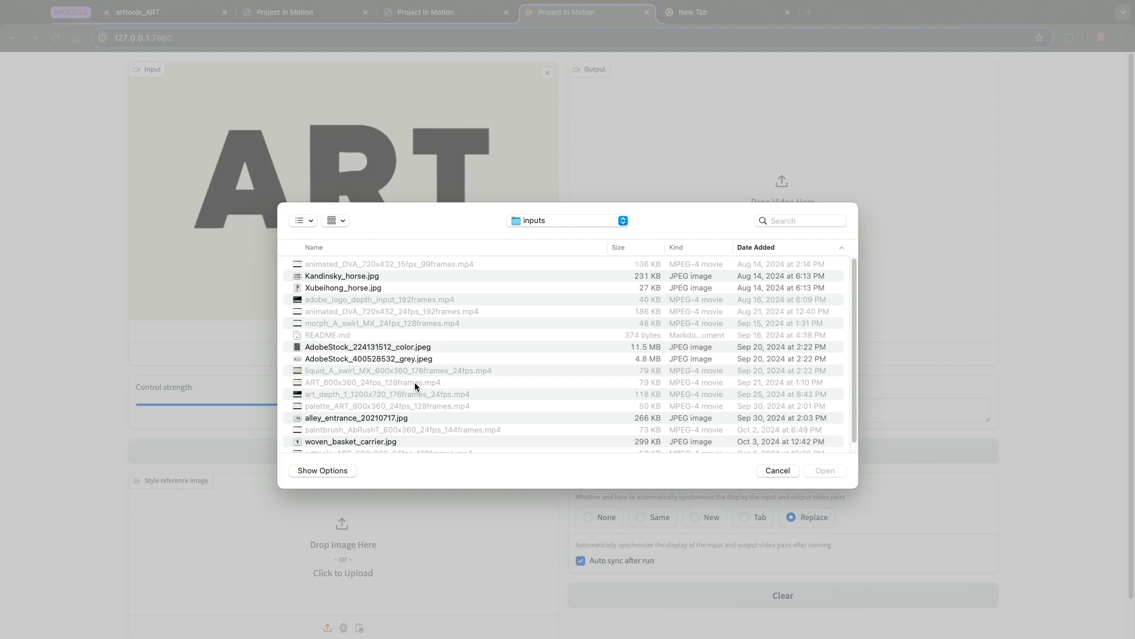
{"action": "left_click", "coordinate": [378, 420]}
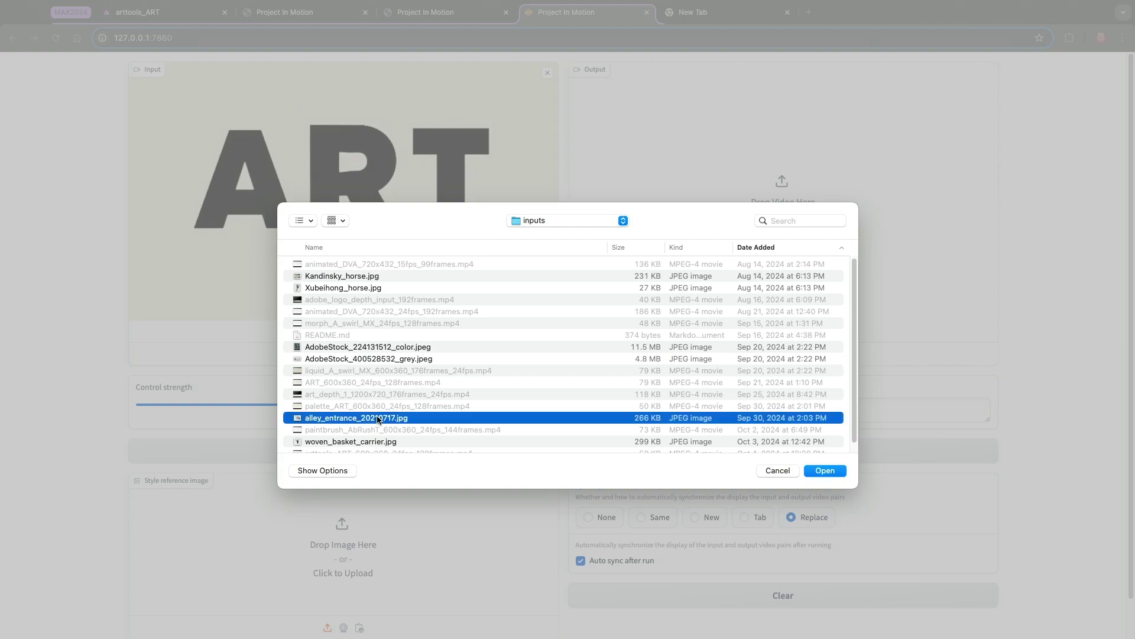
{"action": "left_click", "coordinate": [817, 471]}
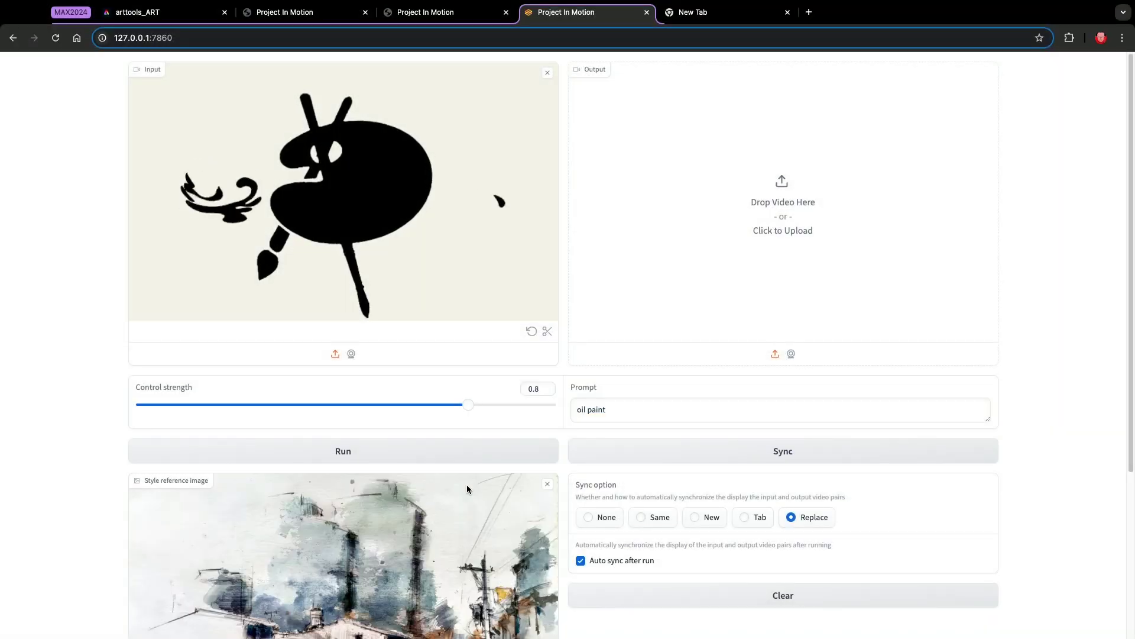
Generate a video styled after the alley painting, then remove the reference image and output.
{"action": "scroll", "coordinate": [467, 486], "scroll_direction": "down", "scroll_amount": 3}
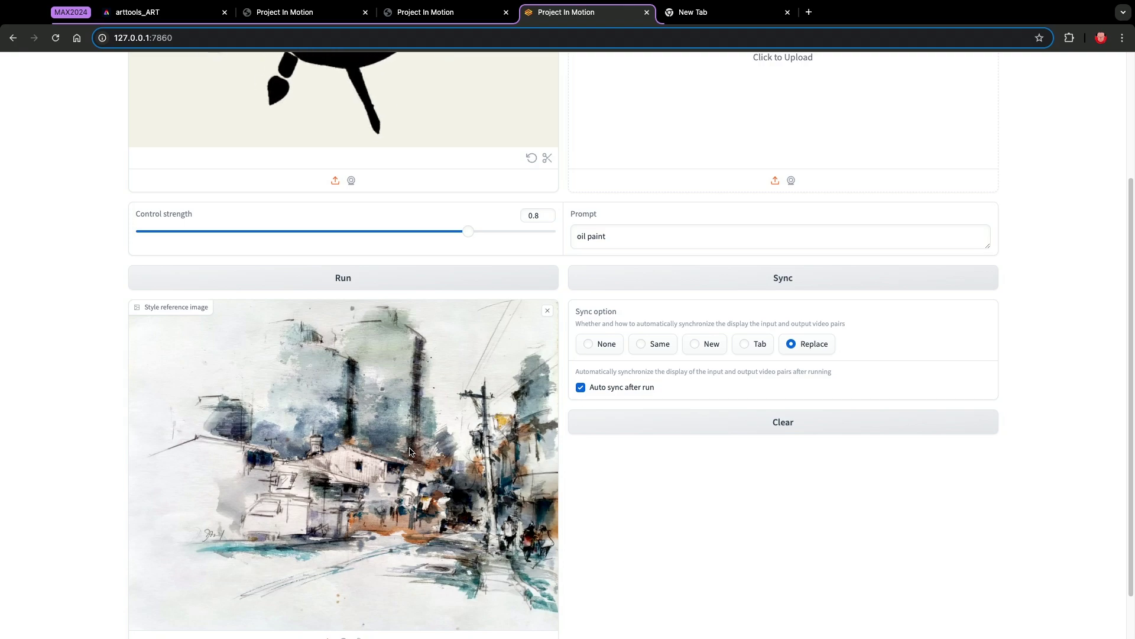
{"action": "scroll", "coordinate": [540, 273], "scroll_direction": "down", "scroll_amount": 1}
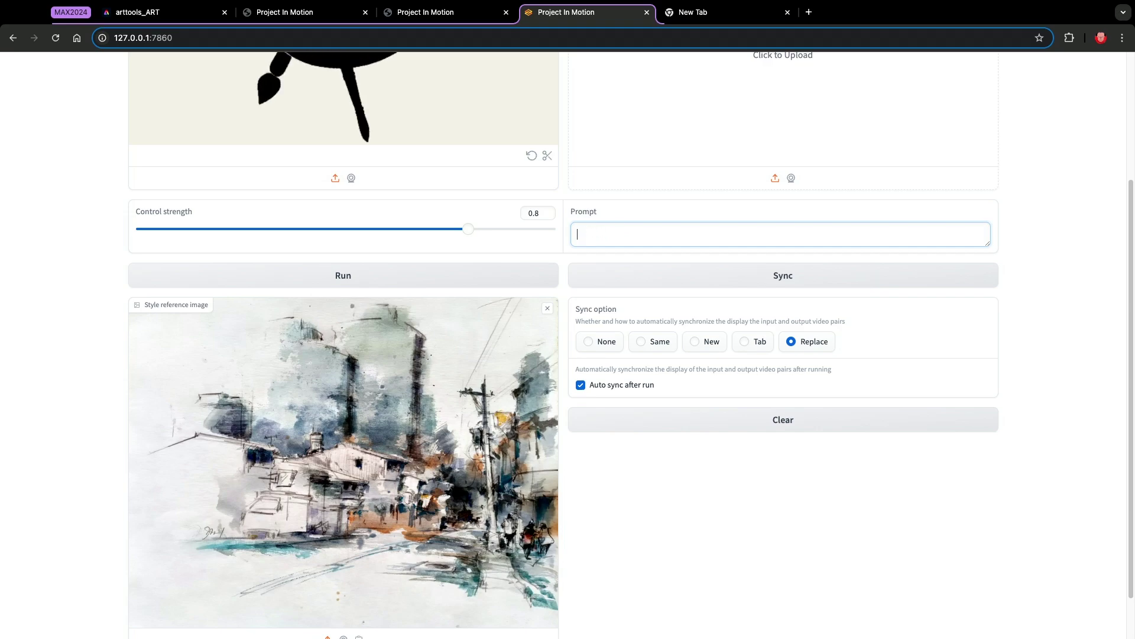
{"action": "scroll", "coordinate": [621, 232], "scroll_direction": "up", "scroll_amount": 2}
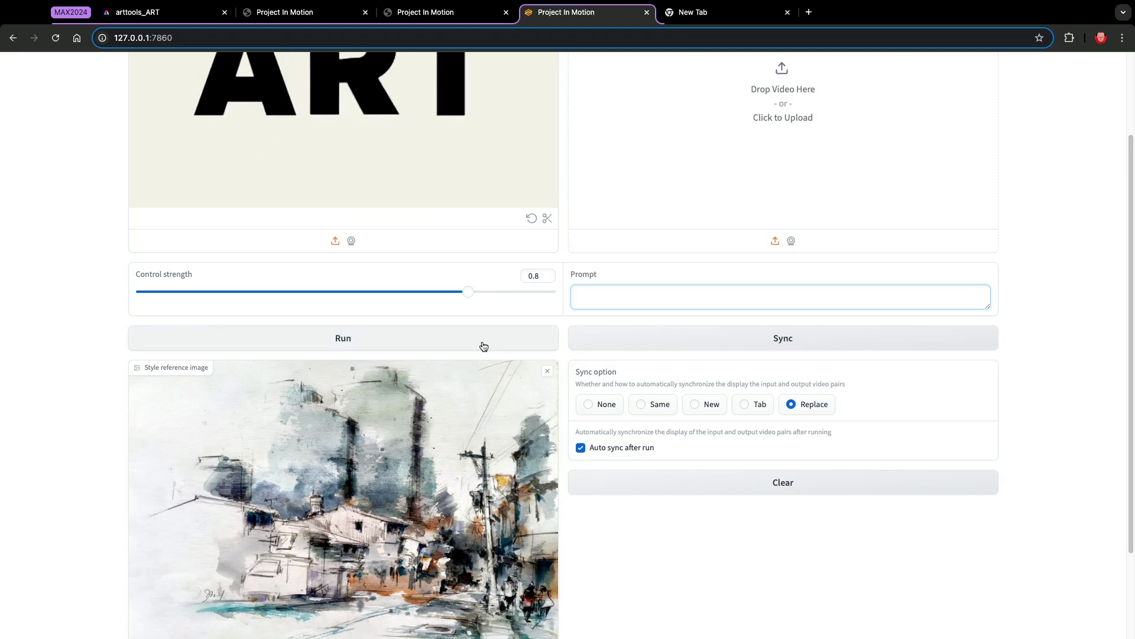
{"action": "left_click", "coordinate": [483, 346]}
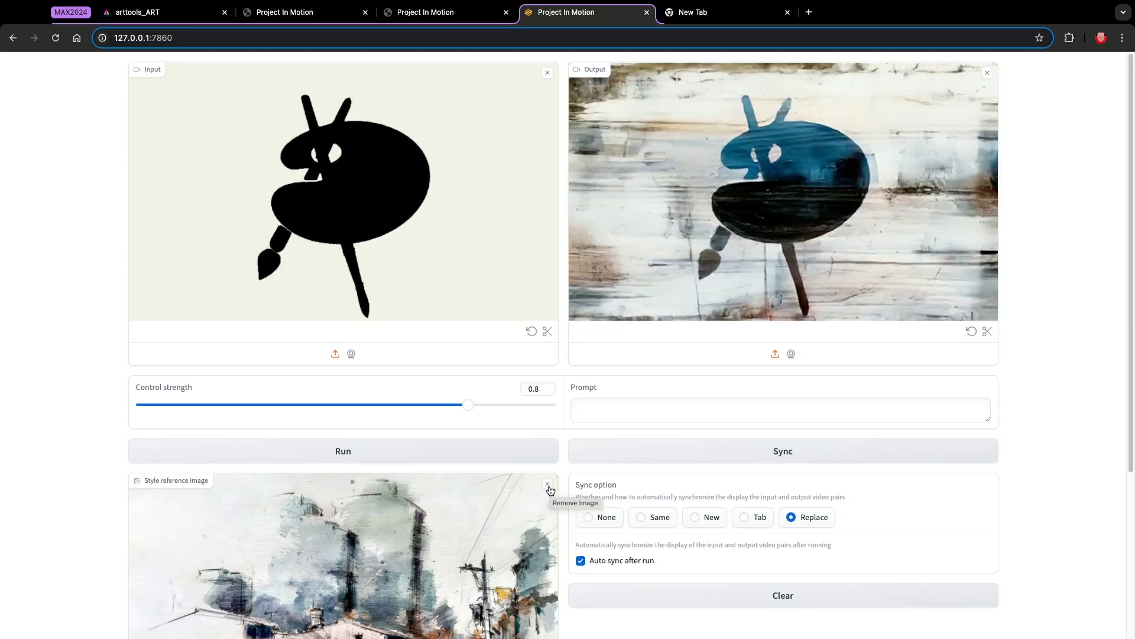
{"action": "left_click", "coordinate": [549, 485]}
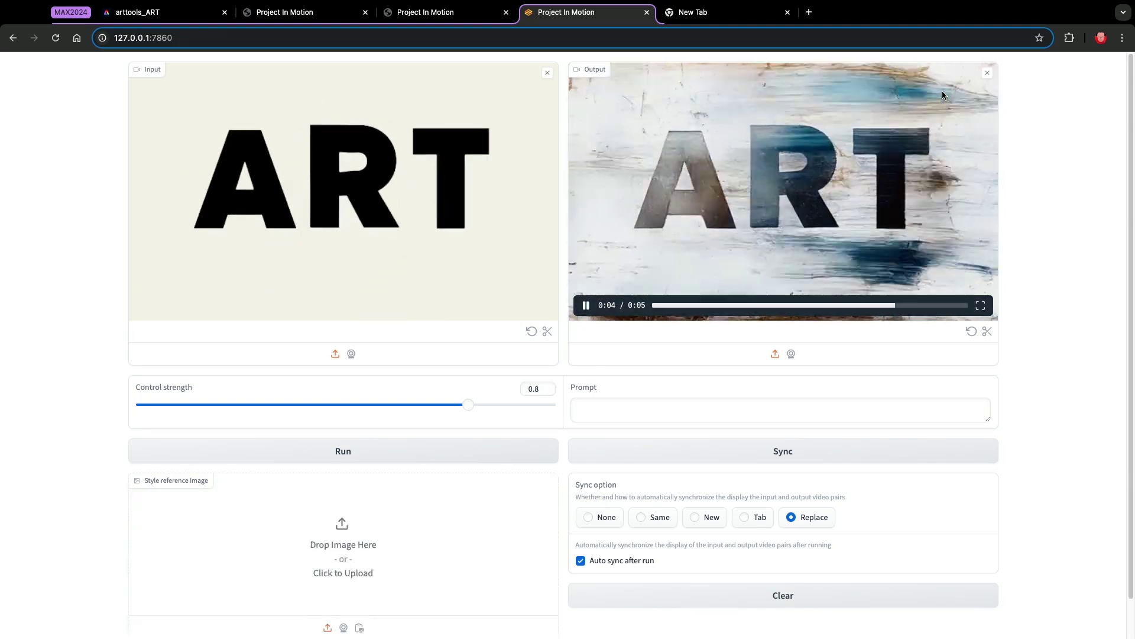
{"action": "left_click", "coordinate": [988, 73]}
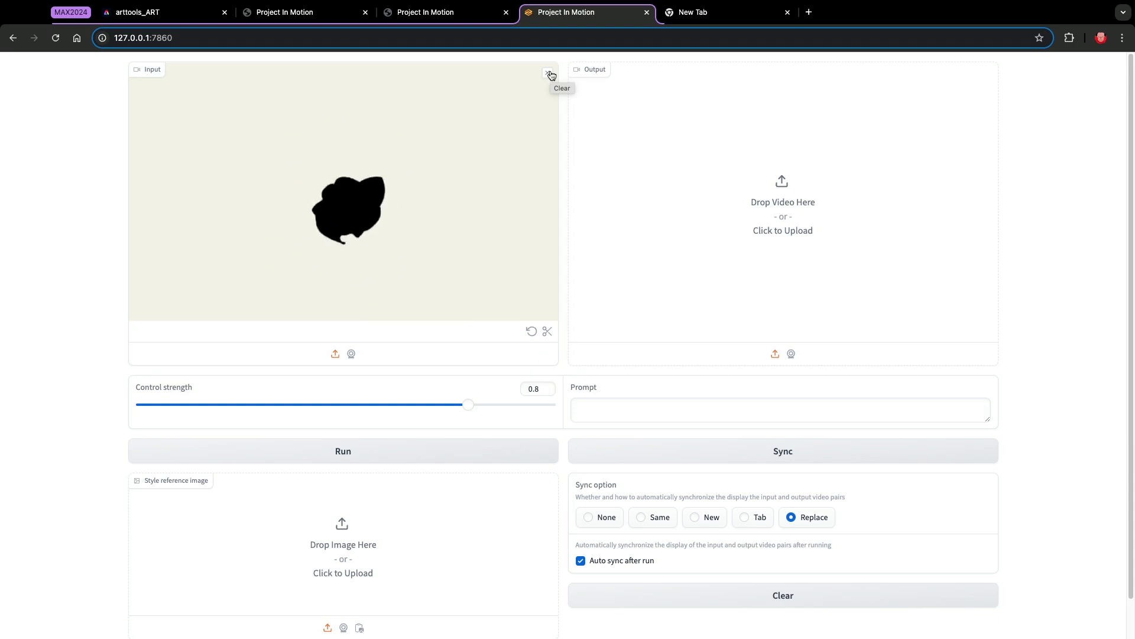
Make art_depth_1_1200x720_176frames_24fps.mp4 the input and render it with the prompt 'splashing colorful paint'.
{"action": "left_click", "coordinate": [549, 73]}
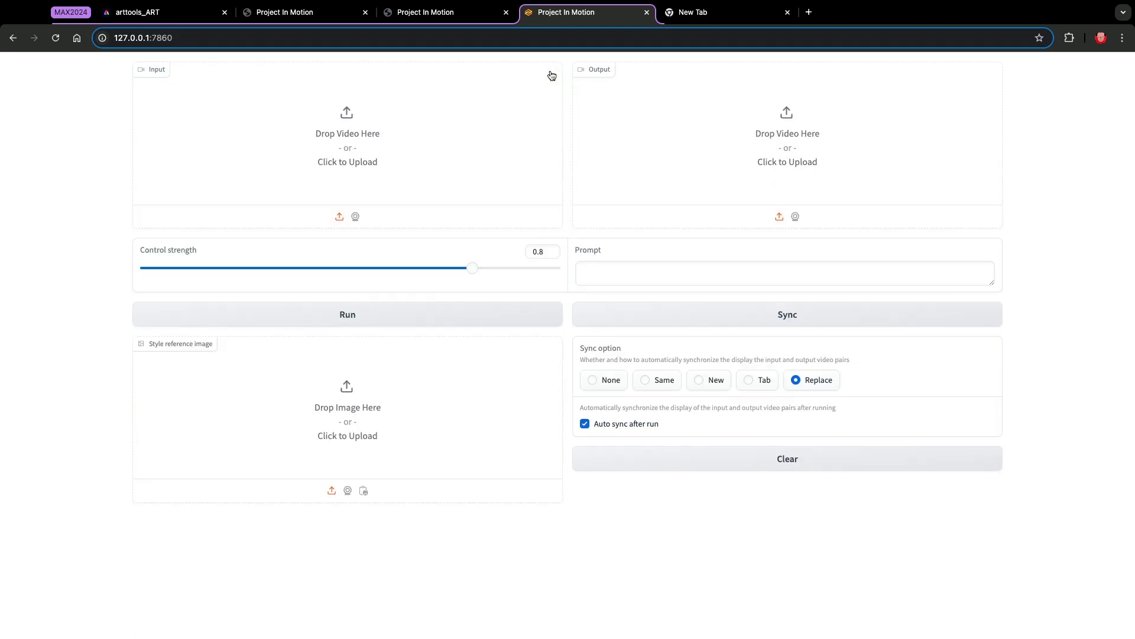
{"action": "left_click", "coordinate": [366, 142]}
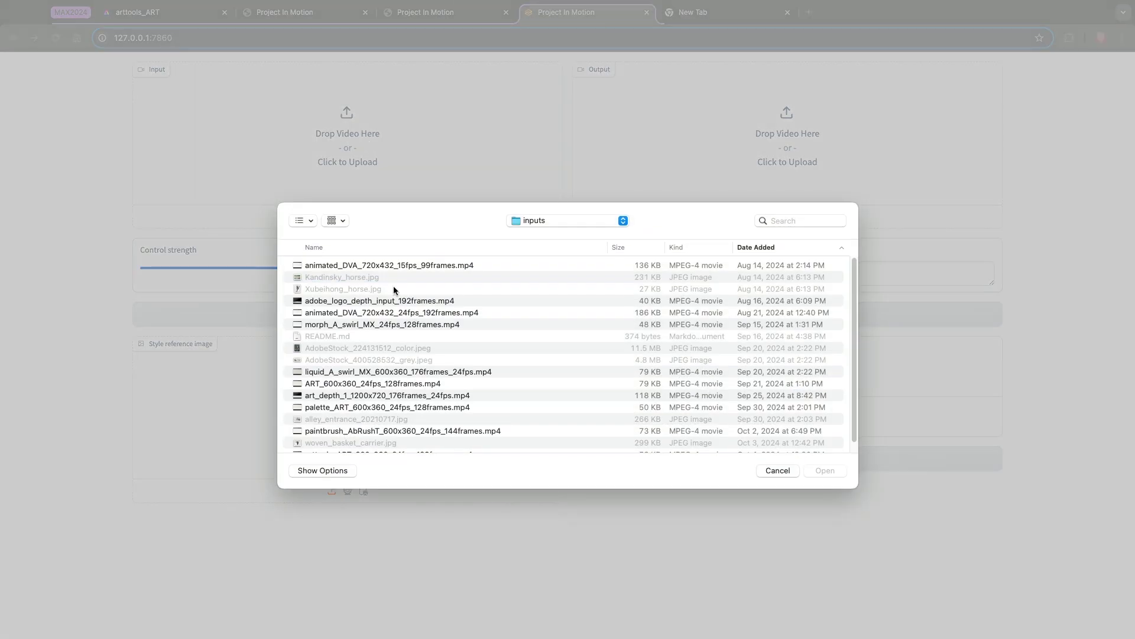
{"action": "left_click", "coordinate": [415, 398]}
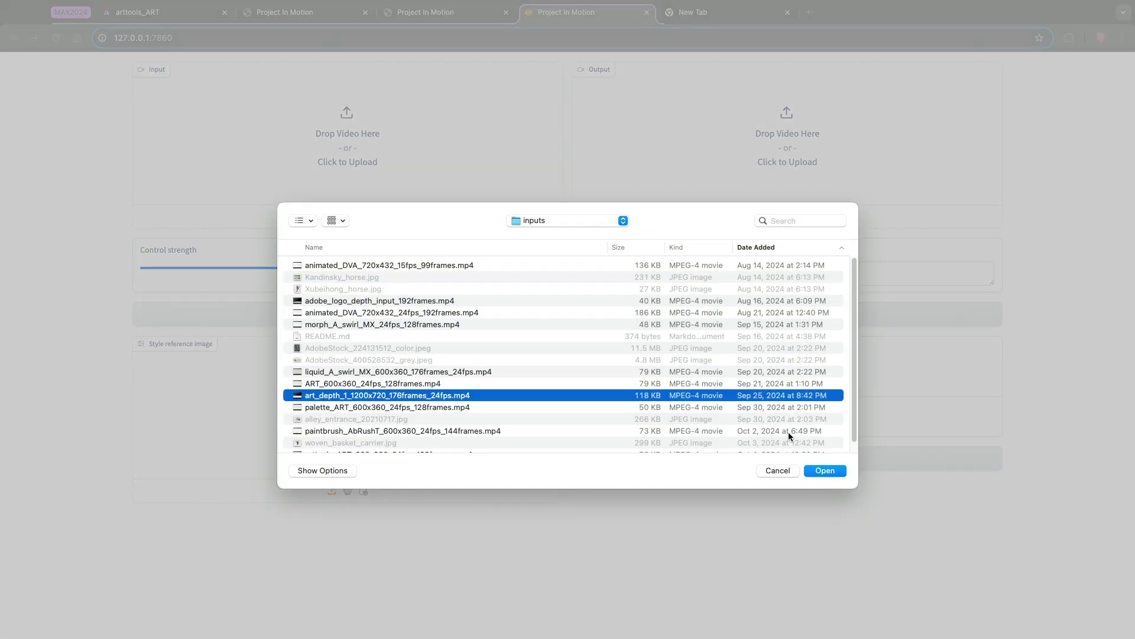
{"action": "left_click", "coordinate": [827, 471]}
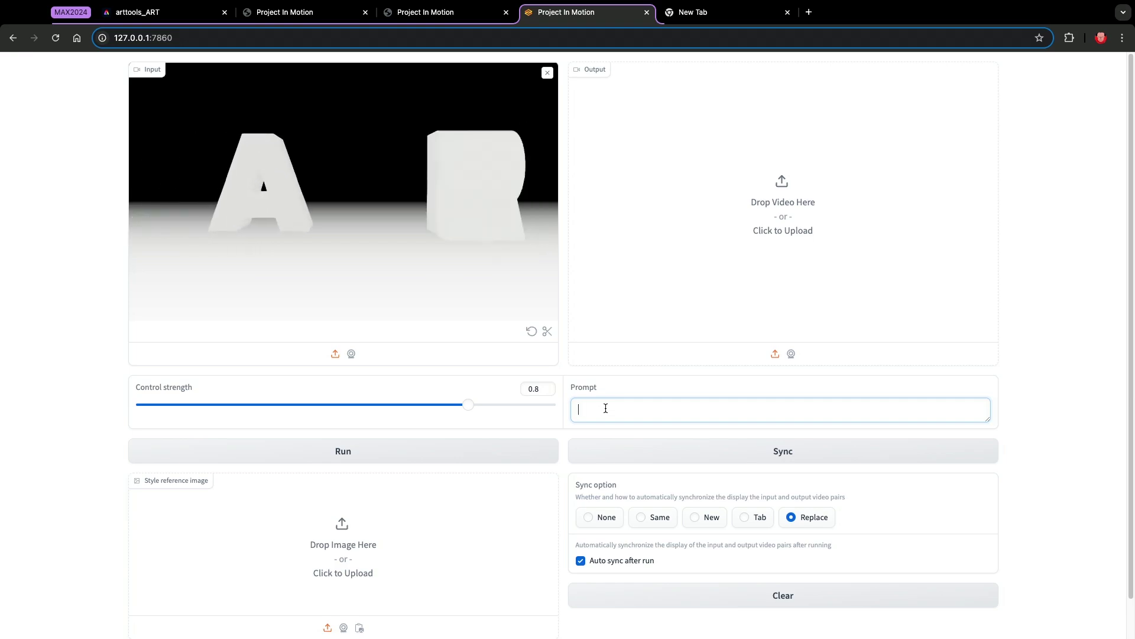
{"action": "type", "text": "splas"}
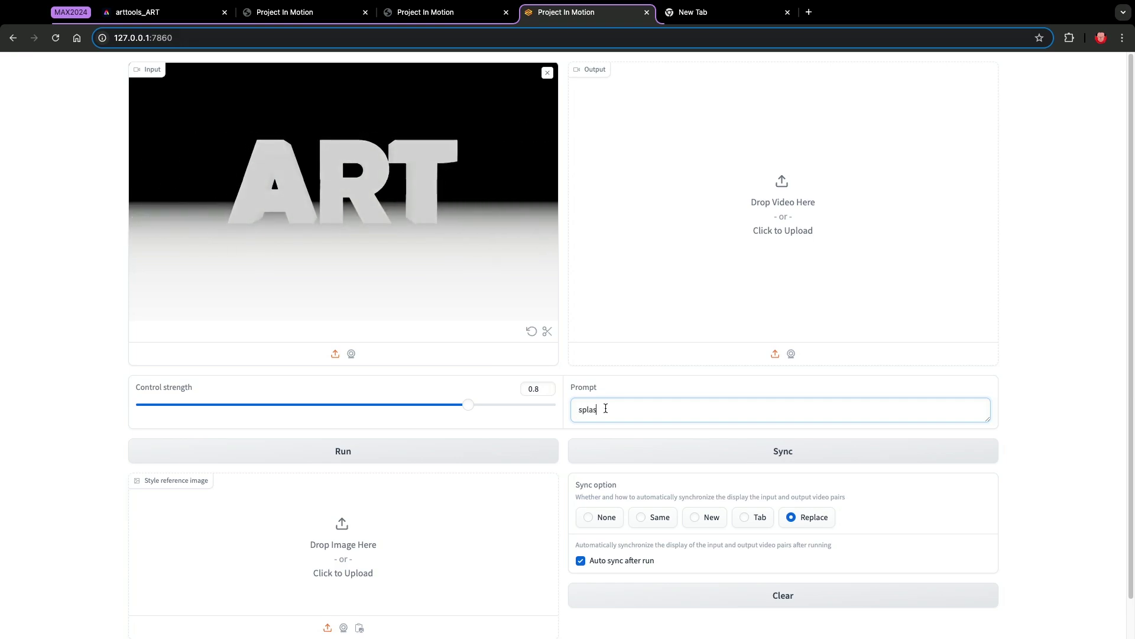
{"action": "type", "text": "hing colorful"}
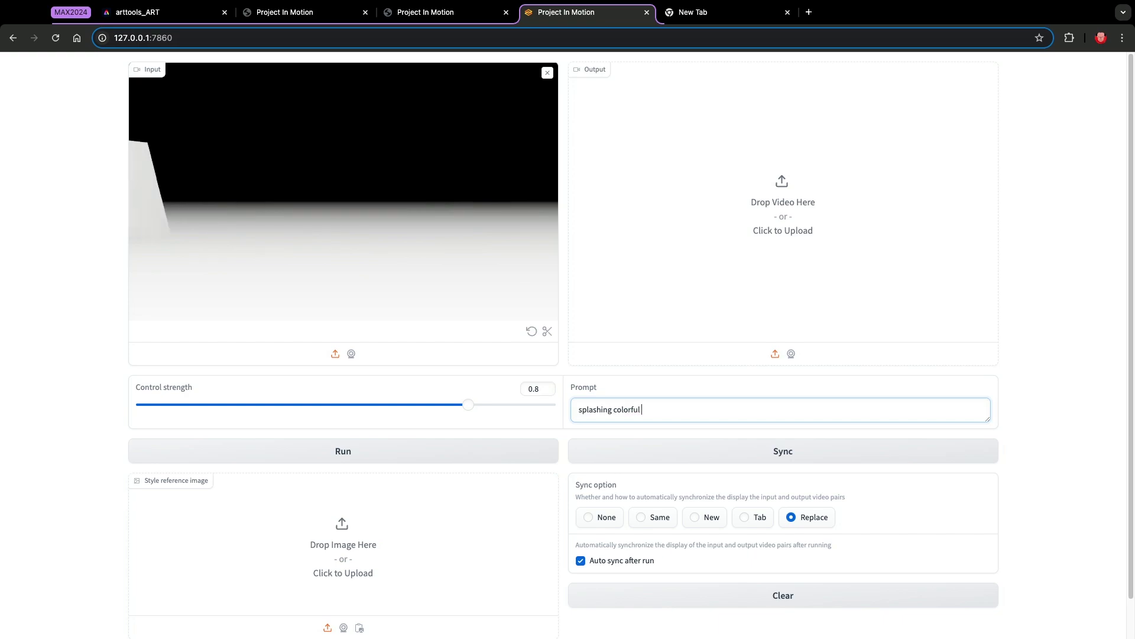
{"action": "type", "text": " paint"}
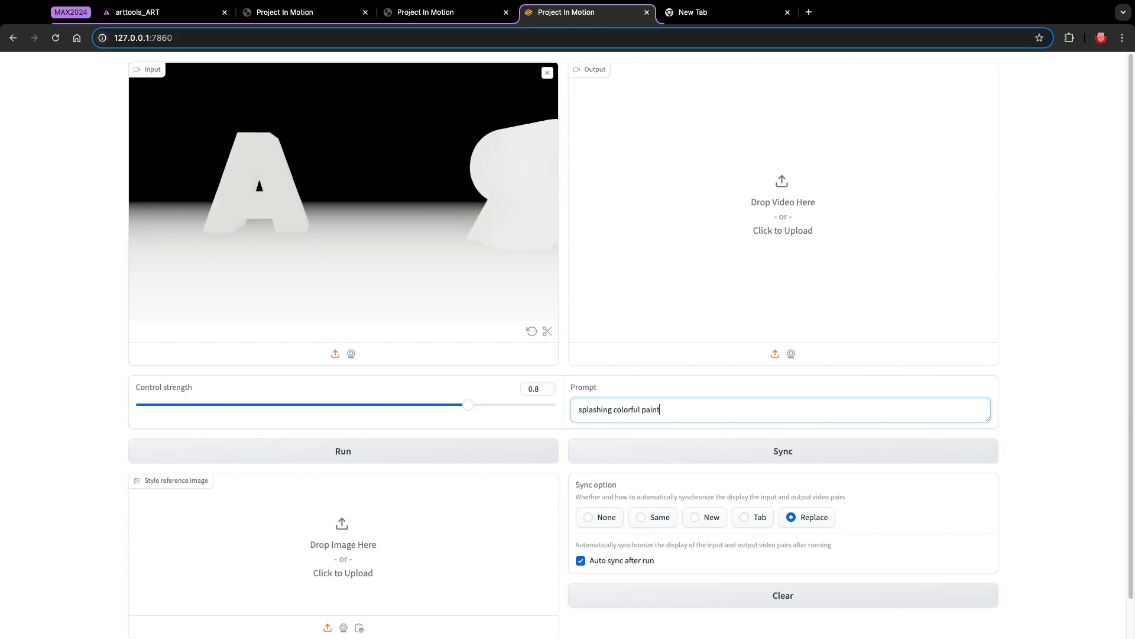
{"action": "left_click", "coordinate": [423, 452]}
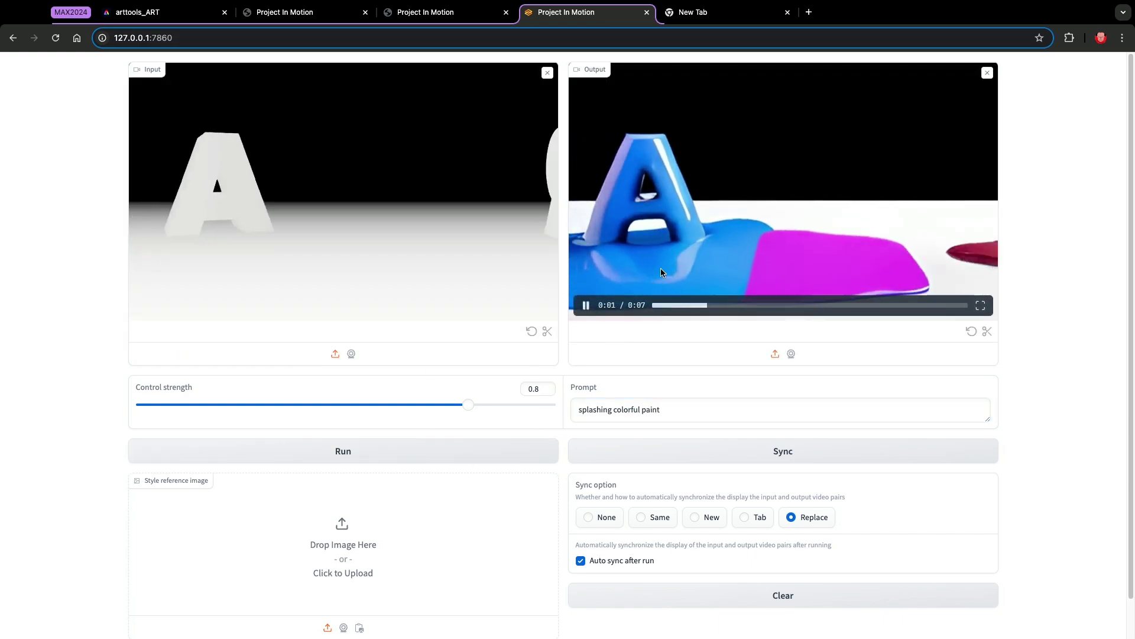